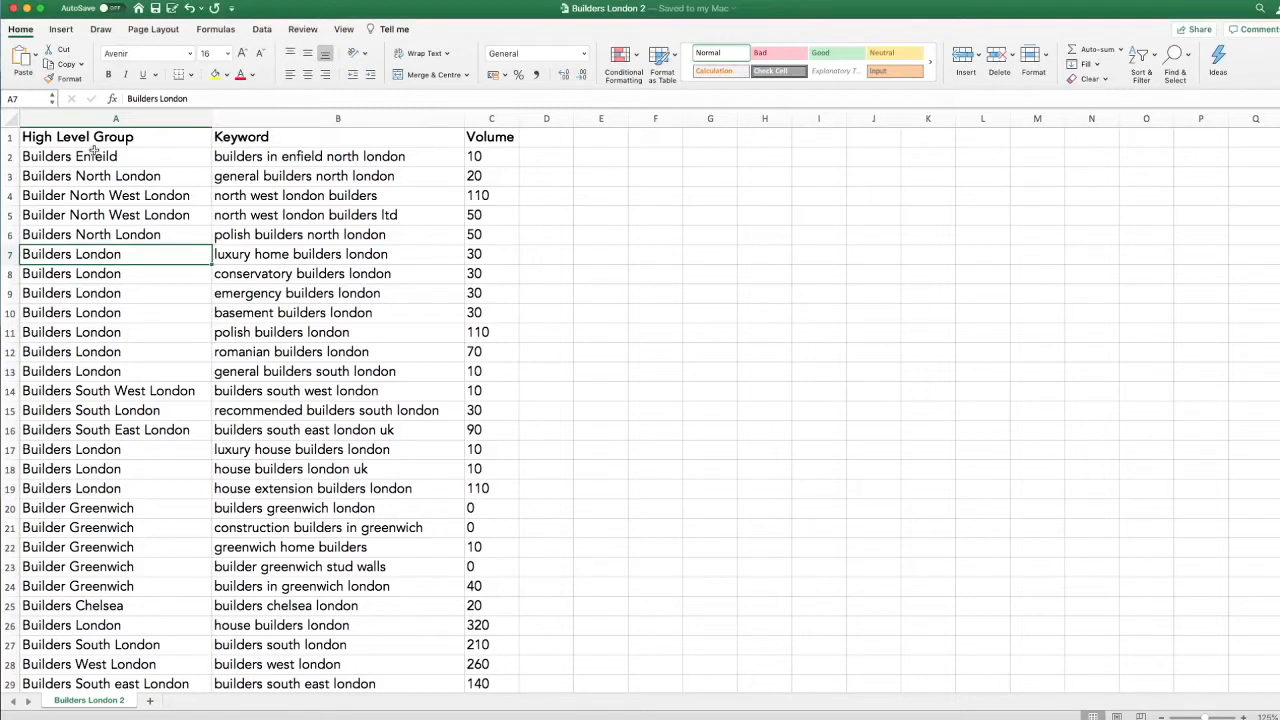
- Review how the keywords are assigned to high level groups by London area in the Builders London 2 sheet
click(307, 176)
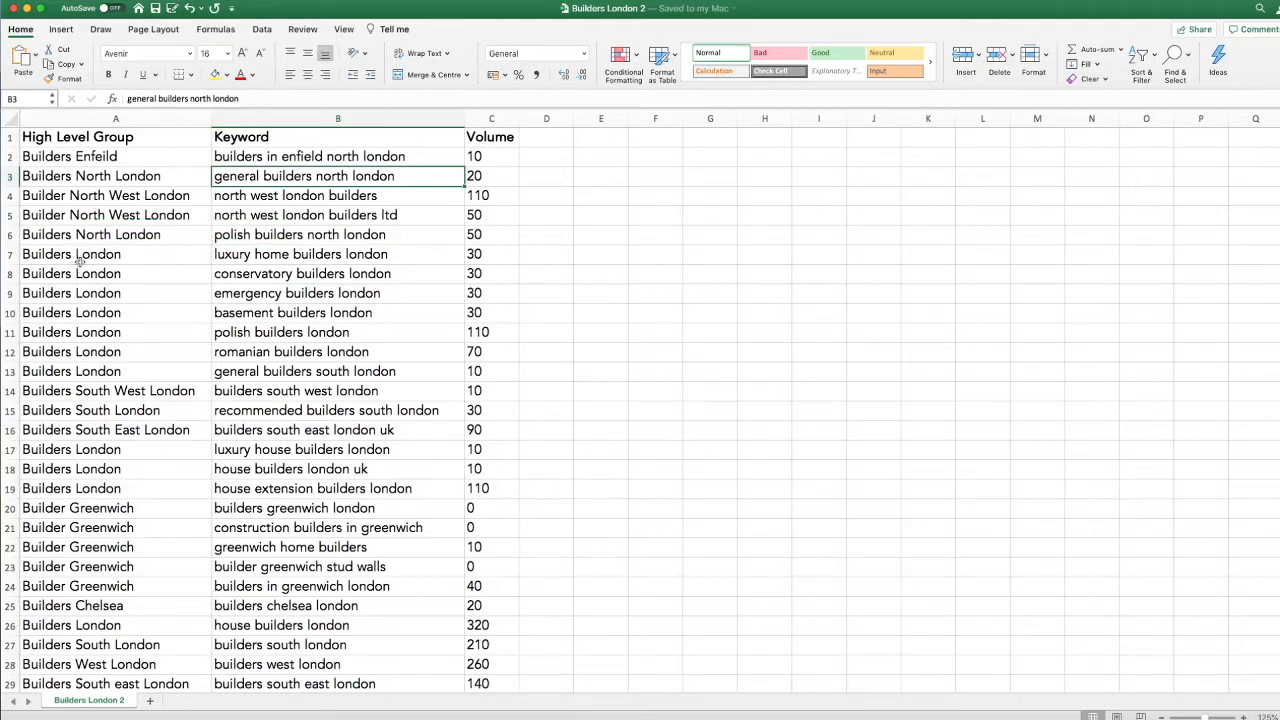
scroll(168, 278, down, 1)
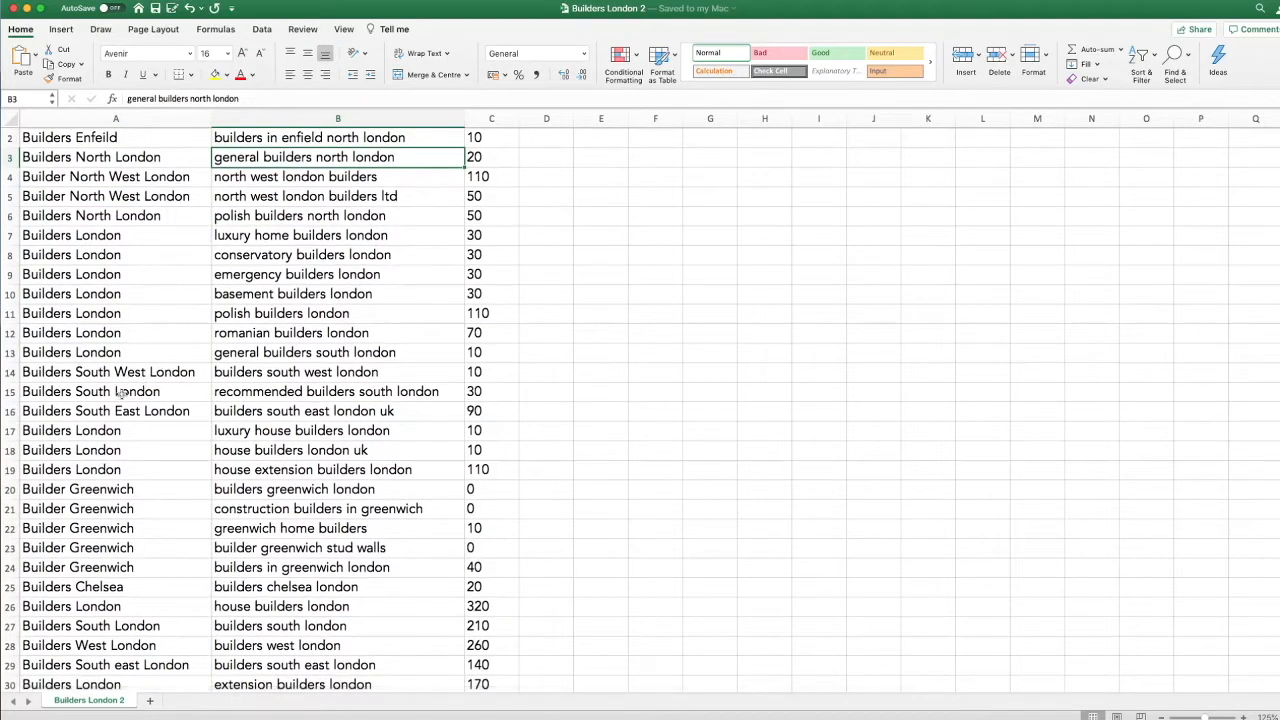
click(94, 374)
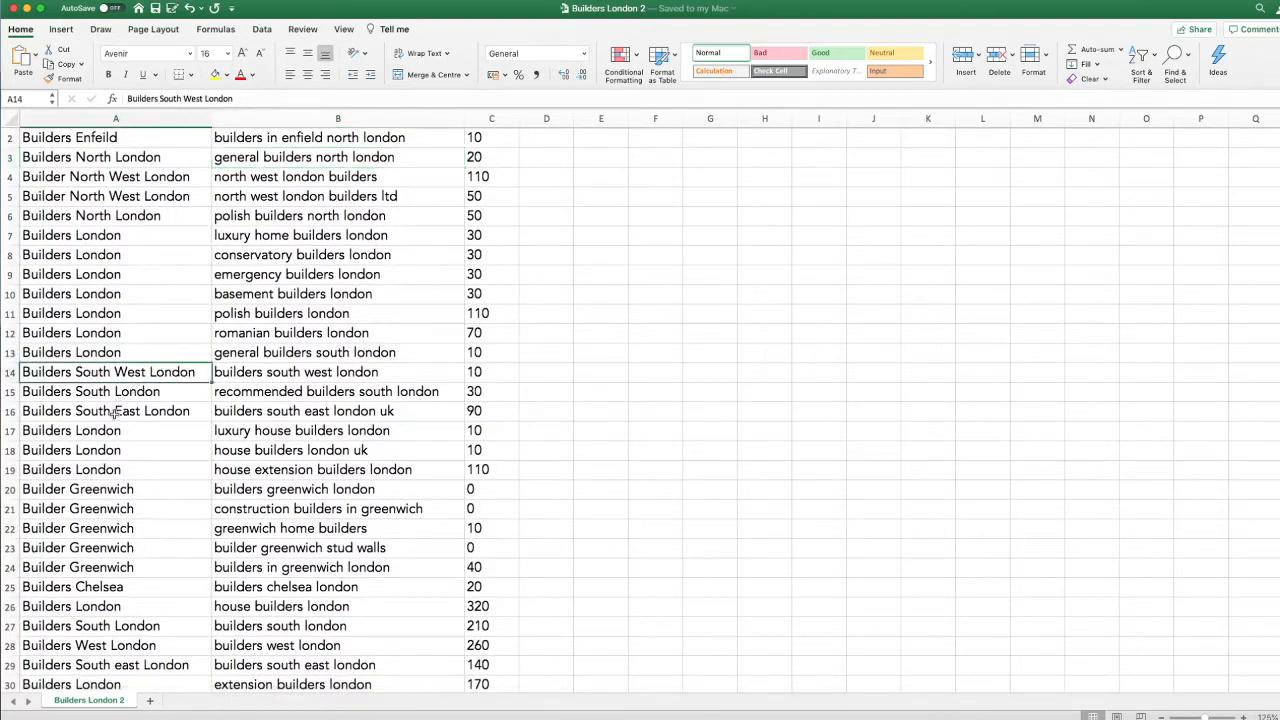
scroll(114, 414, down, 1)
click(104, 382)
scroll(128, 389, down, 5)
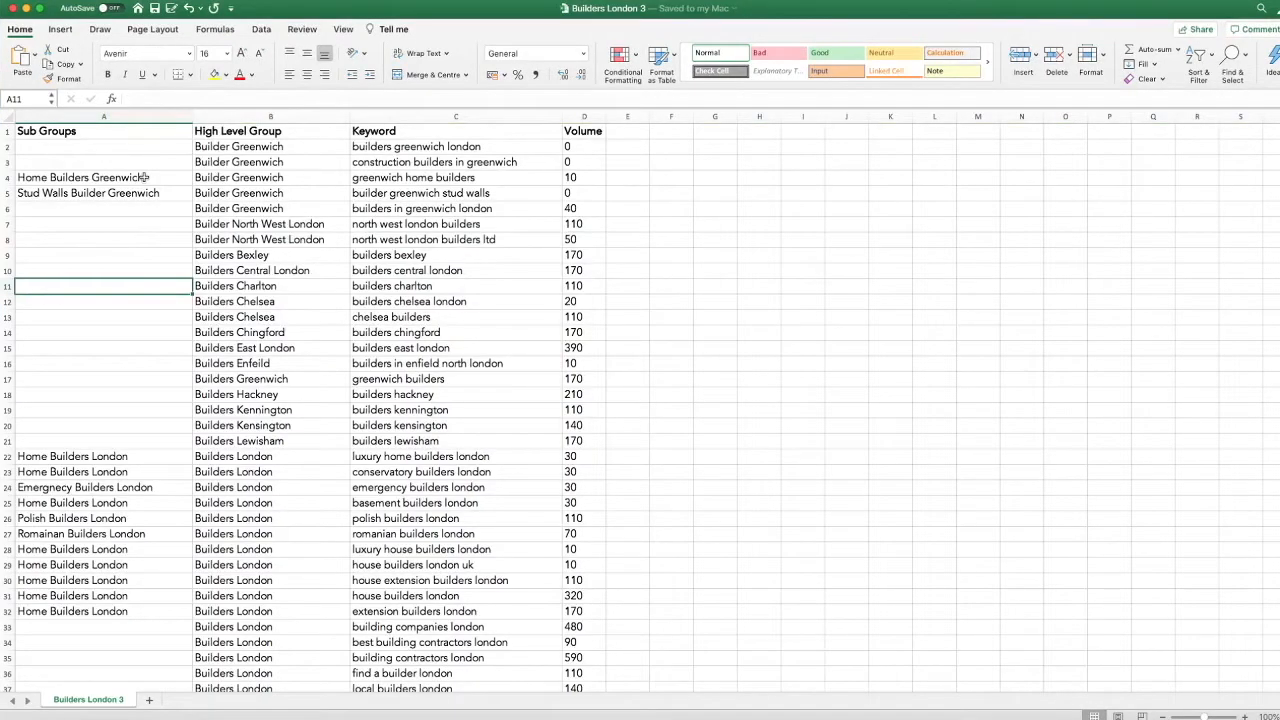
- Compare the Home Builders Greenwich sub group with its high level group and keyword in the Builders London 3 sheet
click(78, 135)
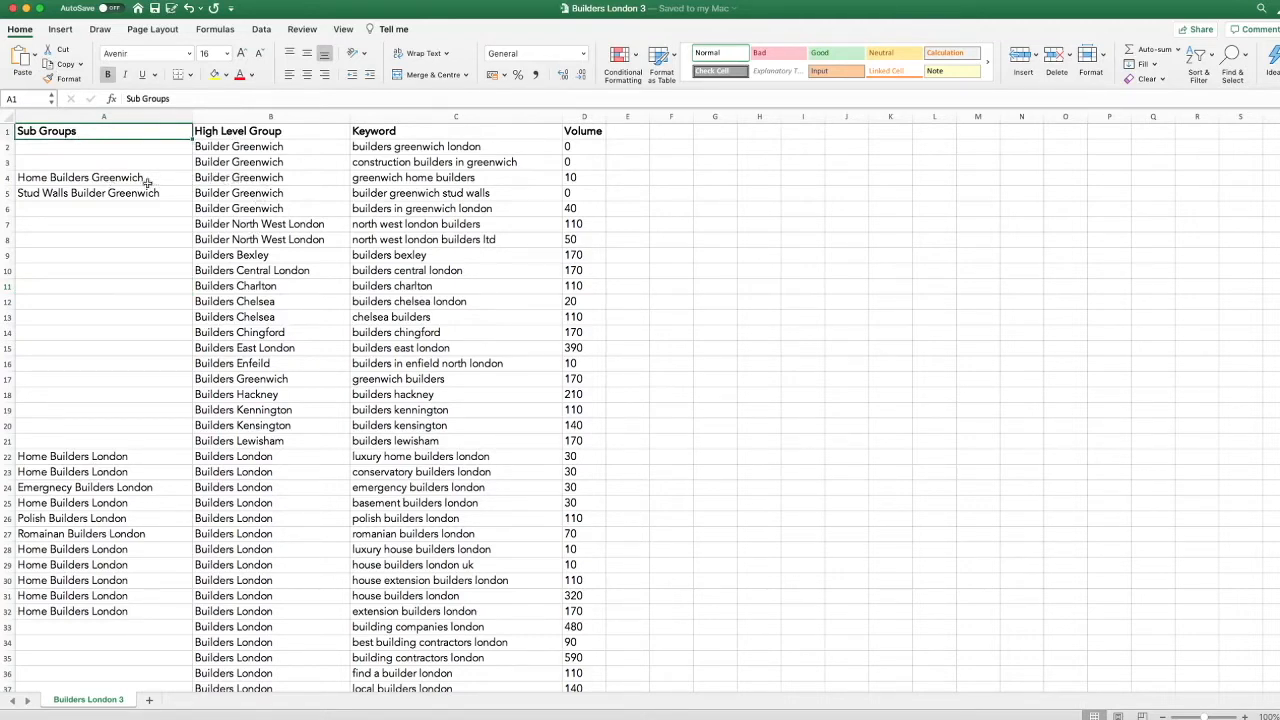
click(260, 178)
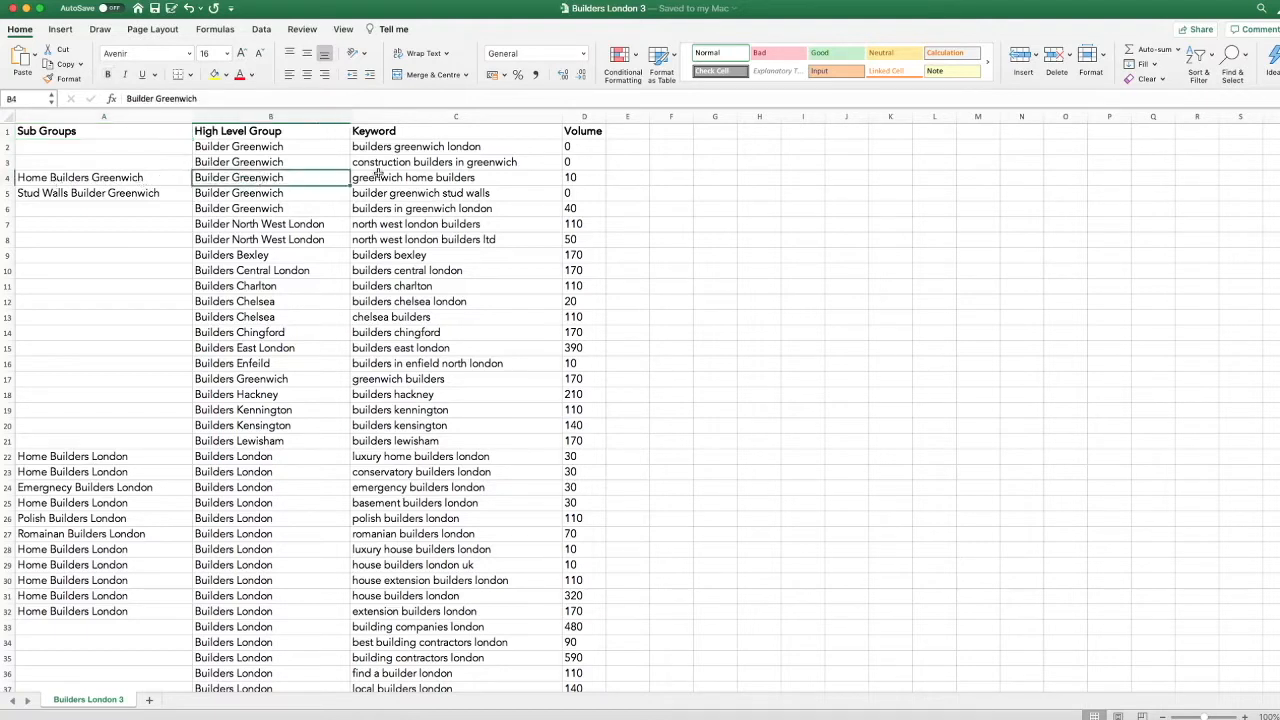
click(405, 178)
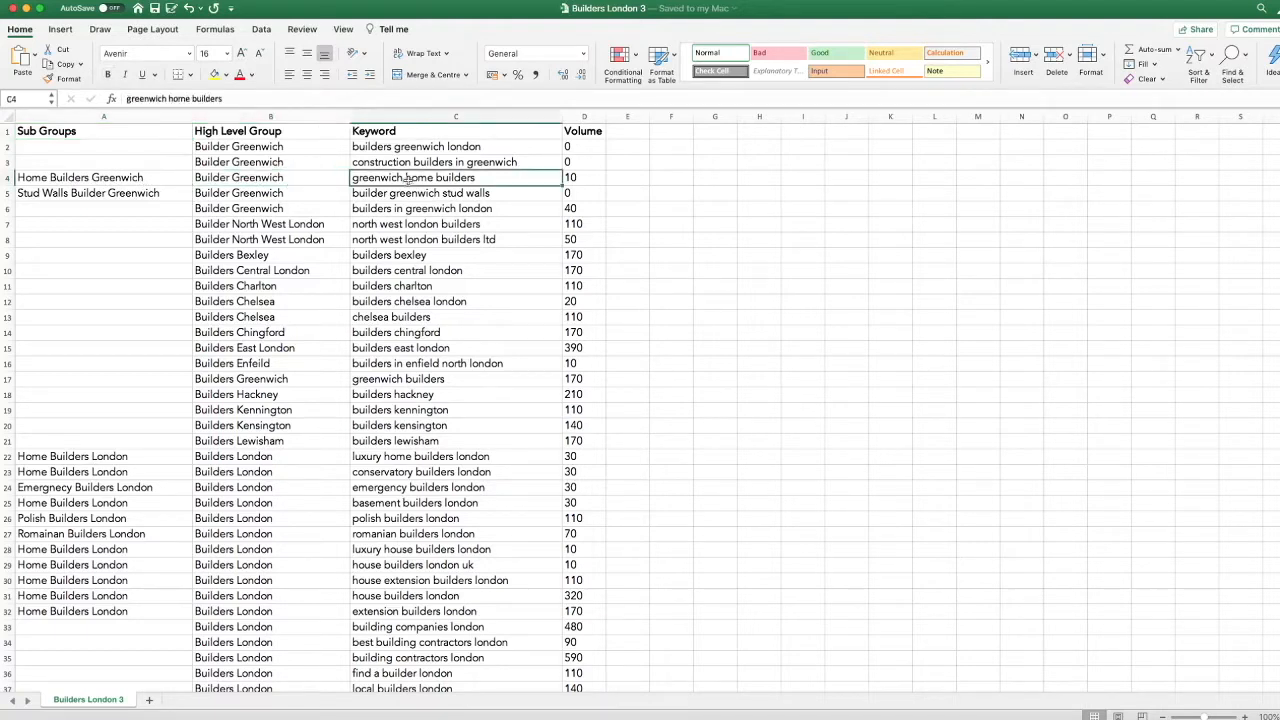
click(260, 180)
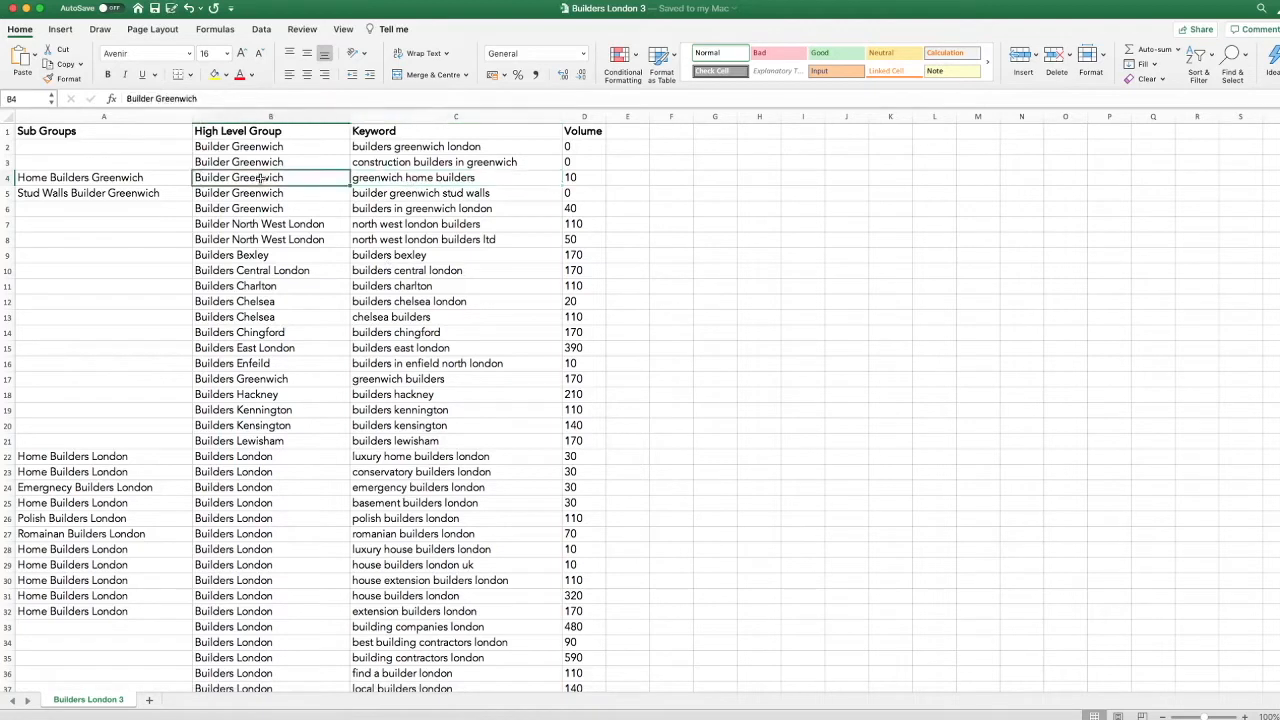
click(138, 178)
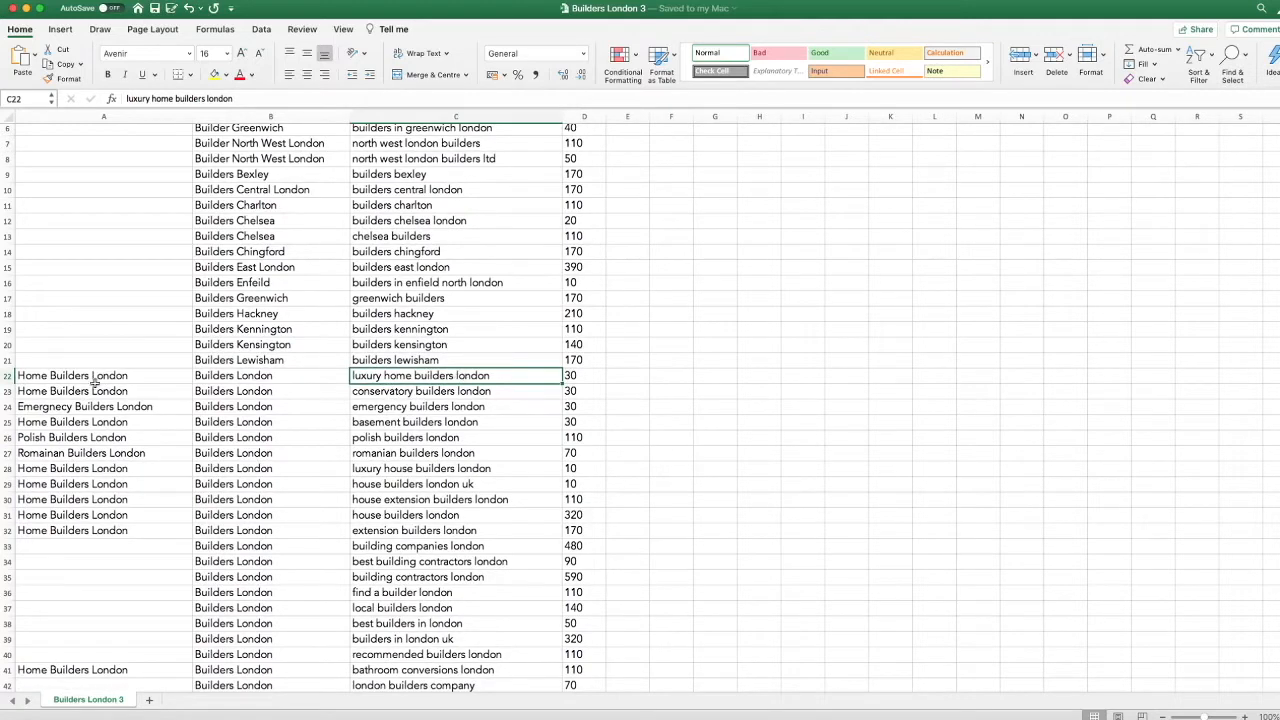
- Examine the emergency and Polish builders London keywords against their sub groups
click(385, 409)
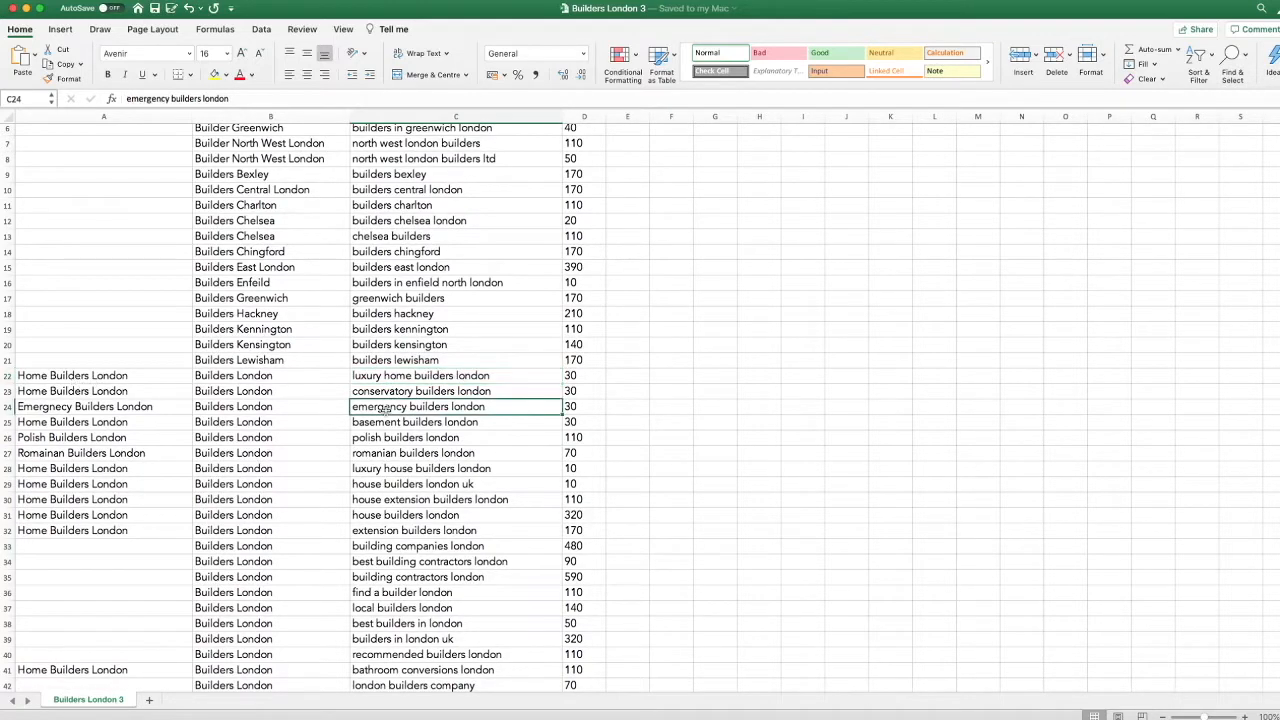
click(90, 409)
scroll(169, 432, down, 1)
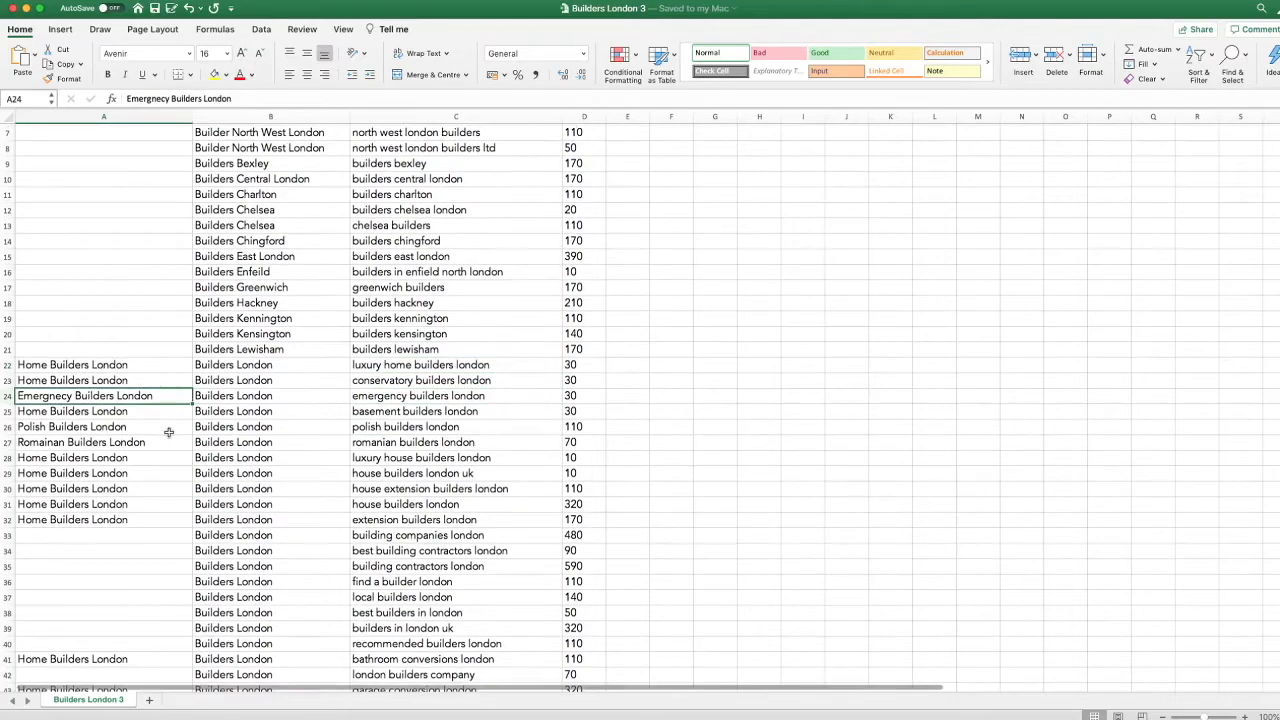
scroll(169, 432, down, 1)
click(387, 409)
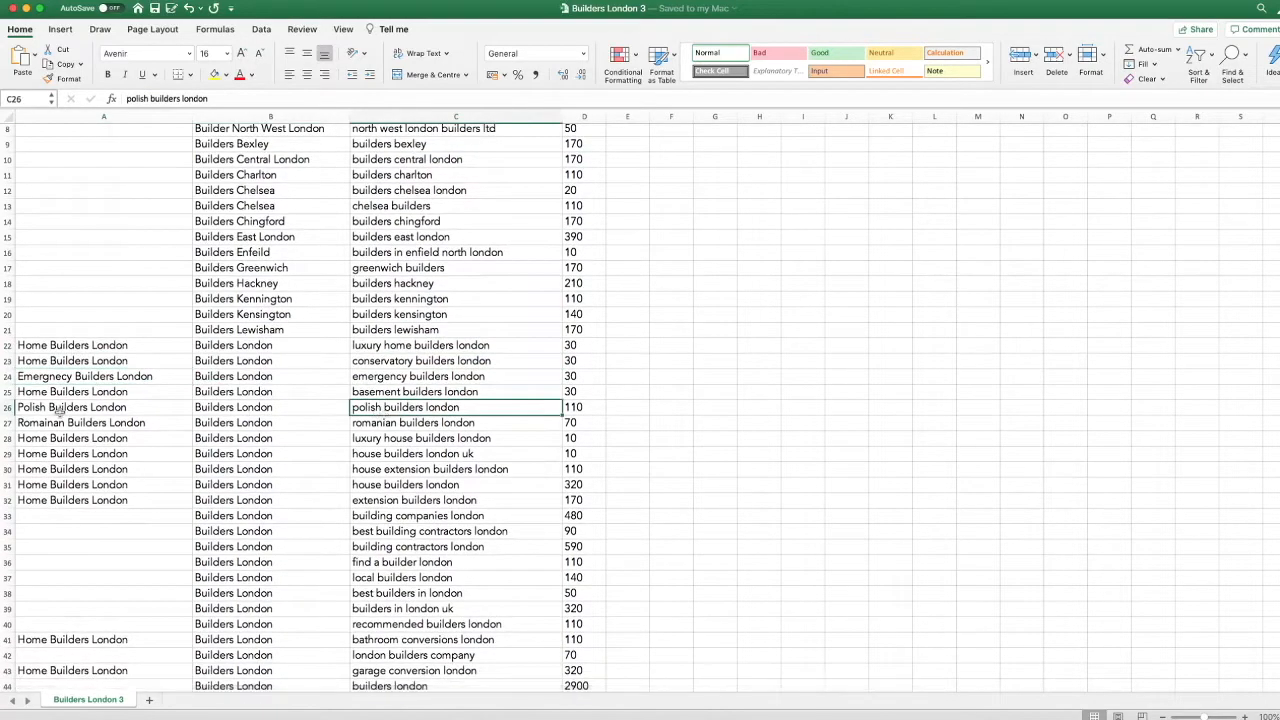
scroll(110, 428, down, 3)
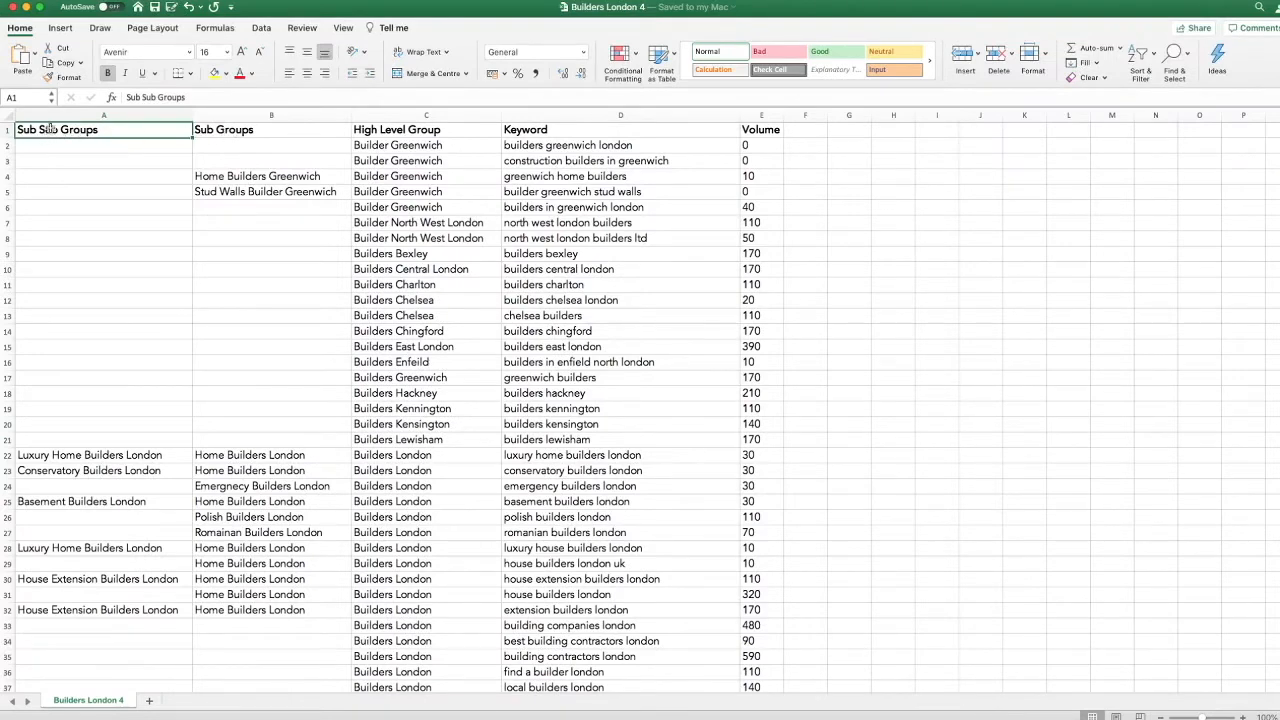
- Review the Sub Sub Groups column in the Builders London 4 sheet, focusing on Conservatory Builders London and its parent sub group
scroll(69, 223, down, 1)
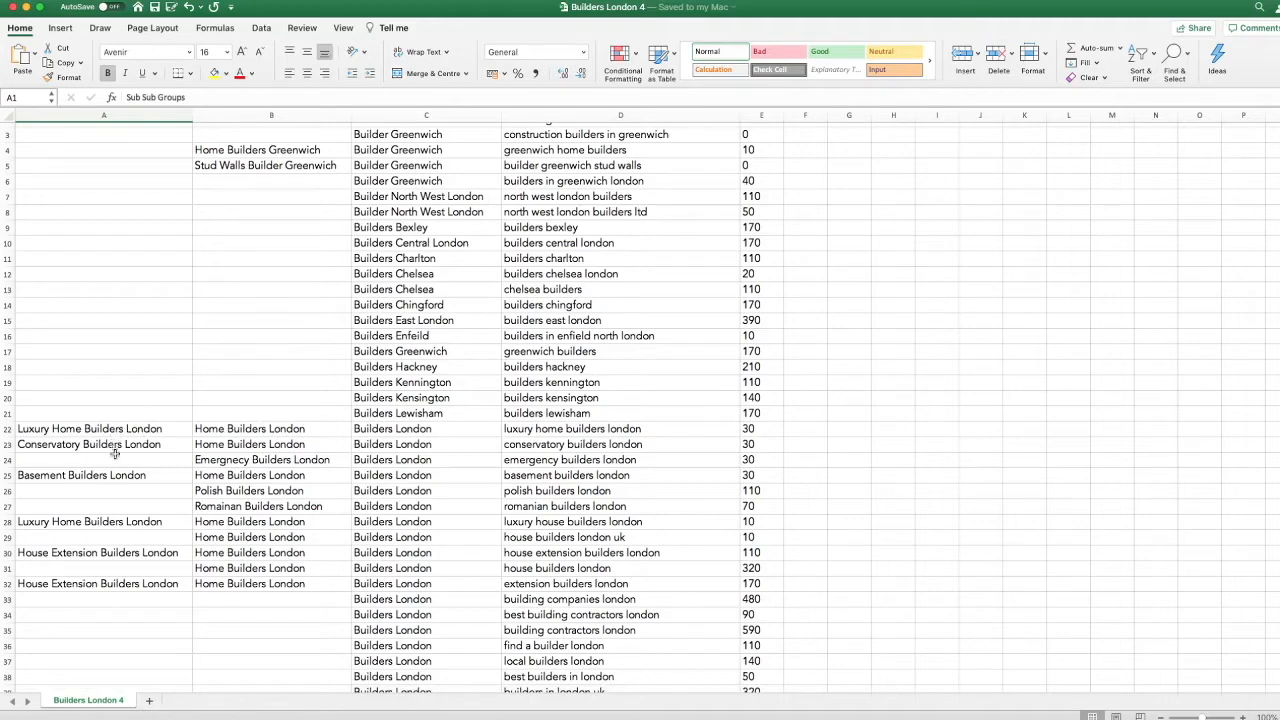
click(250, 446)
click(118, 442)
scroll(120, 442, down, 1)
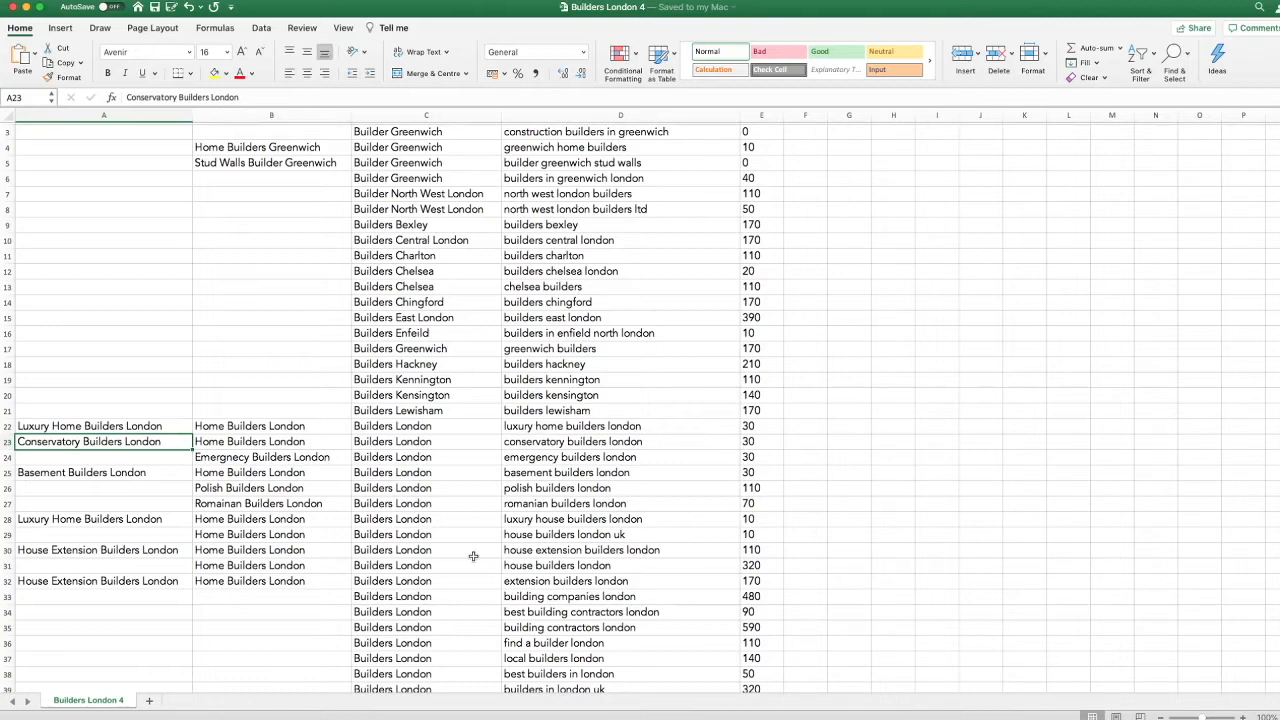
scroll(473, 556, up, 1)
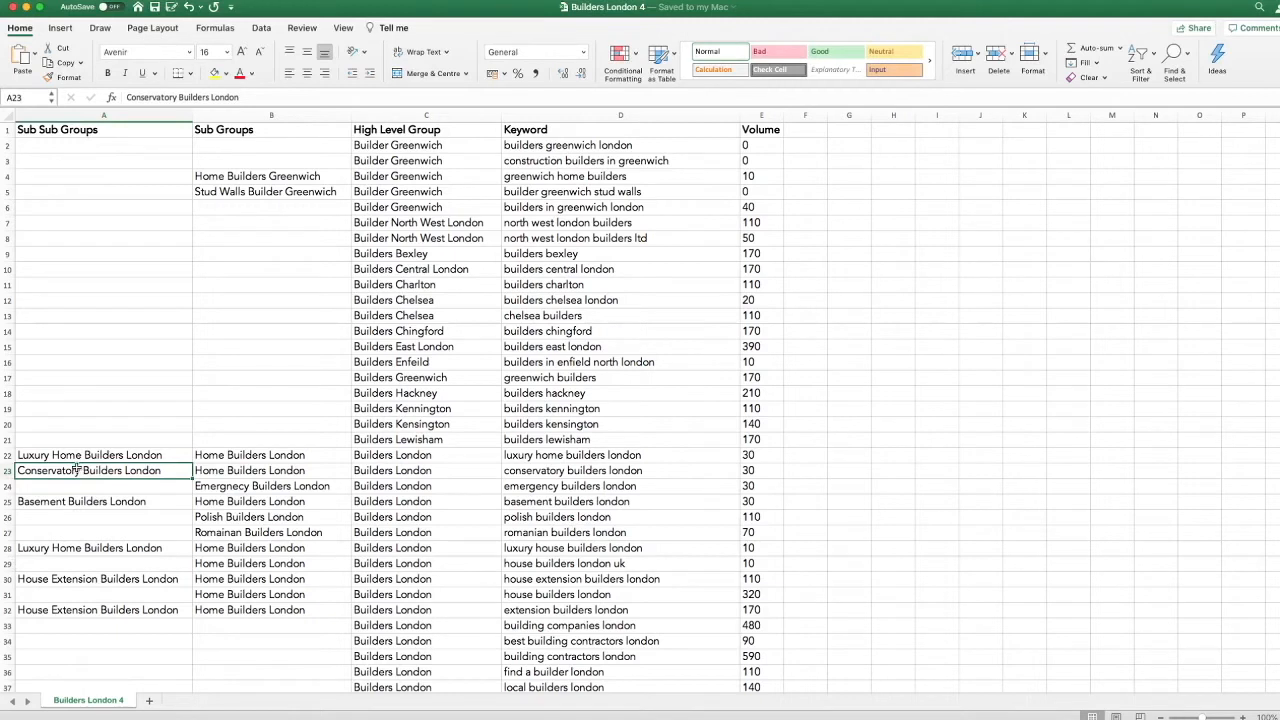
- Compare the group levels and keyword across the Conservatory Builders London row
key(Right)
key(Right)
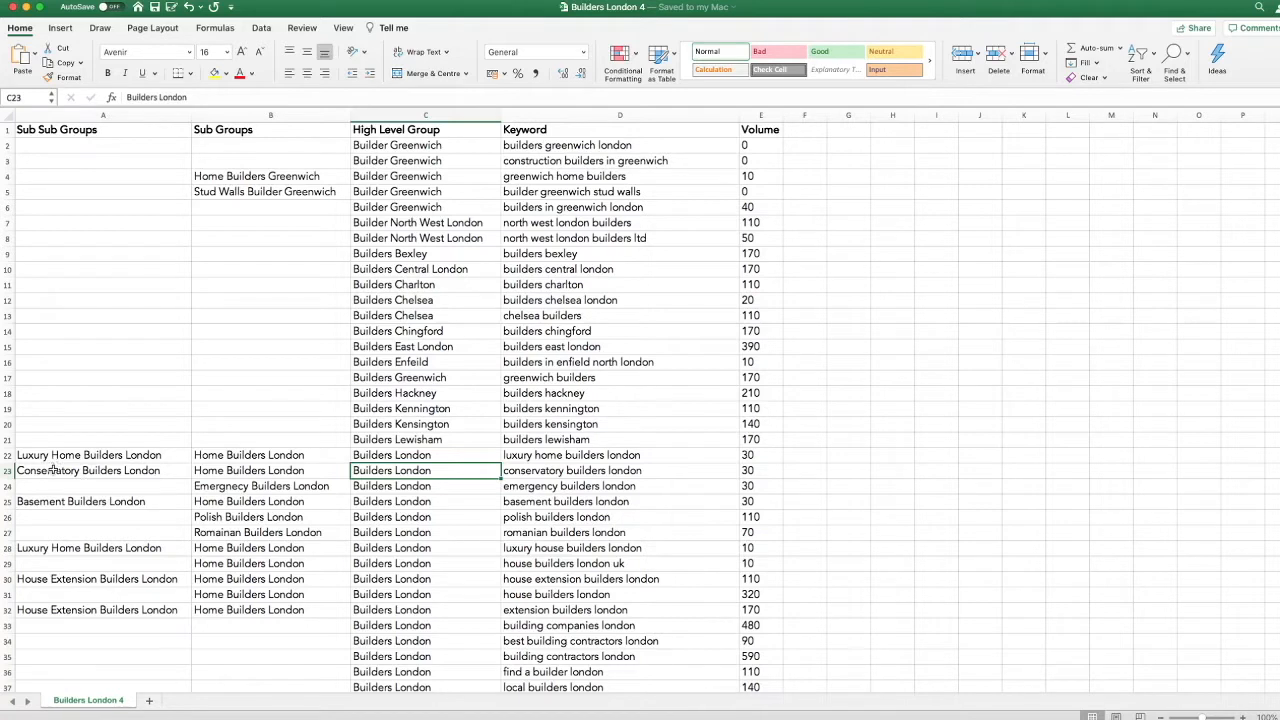
click(52, 470)
click(530, 470)
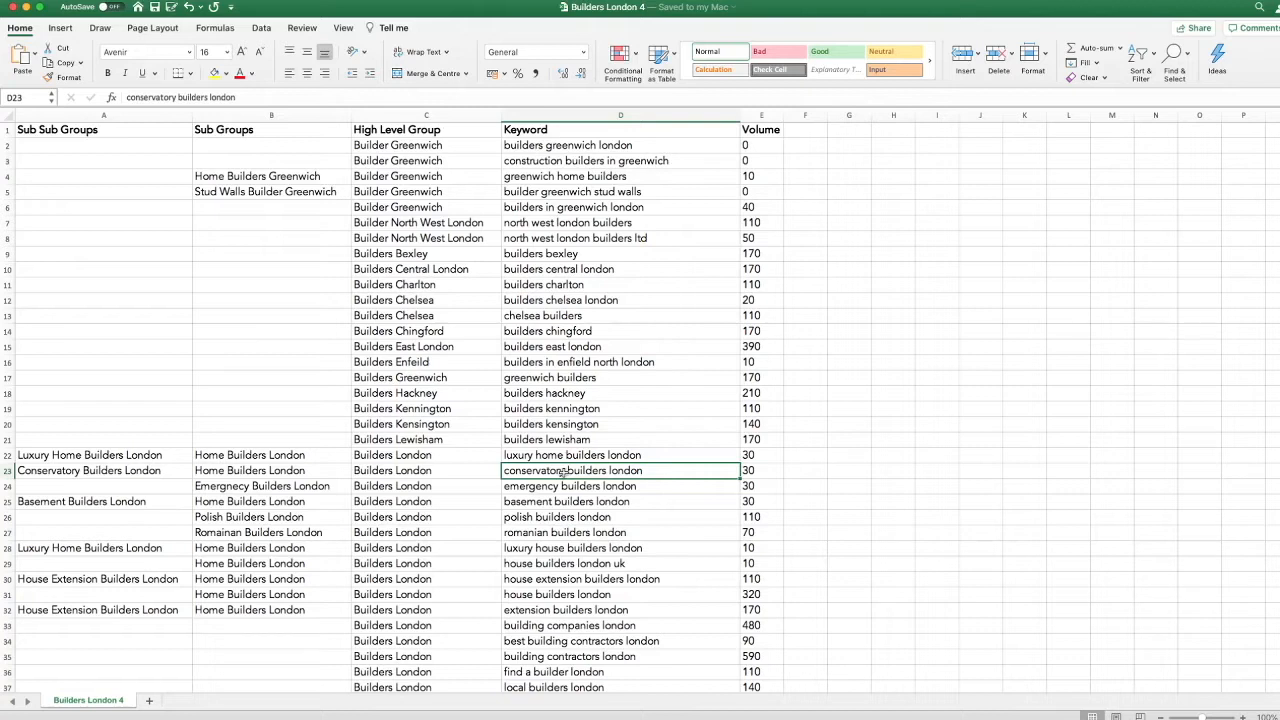
click(408, 473)
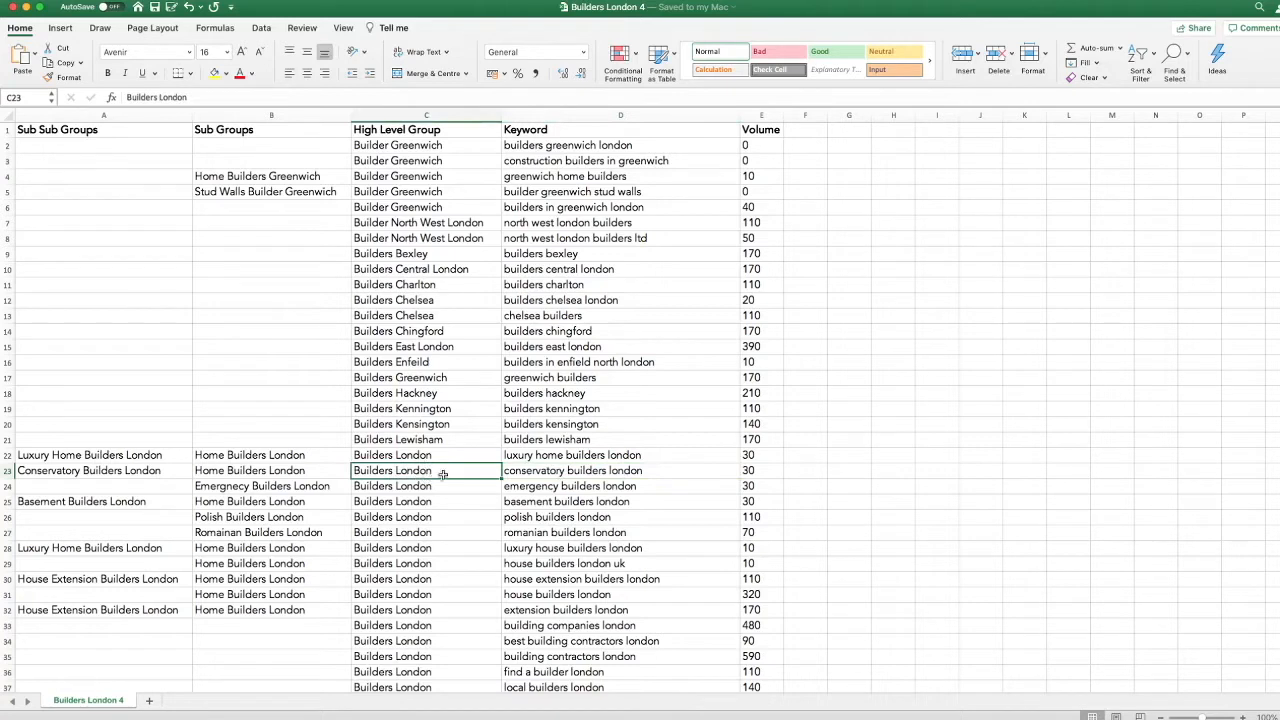
click(511, 474)
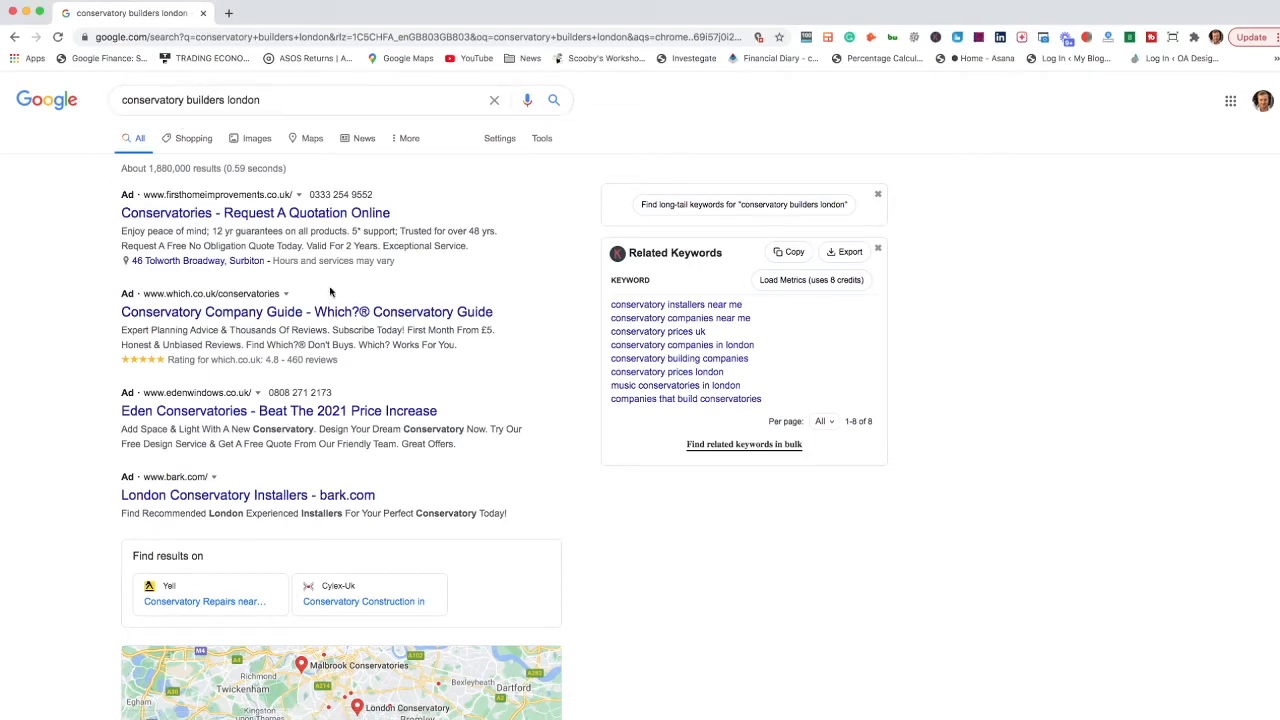
- Examine the ads, map listings and organic results on the Google results page for "conservatory builders london"
scroll(275, 278, down, 3)
scroll(275, 278, down, 1)
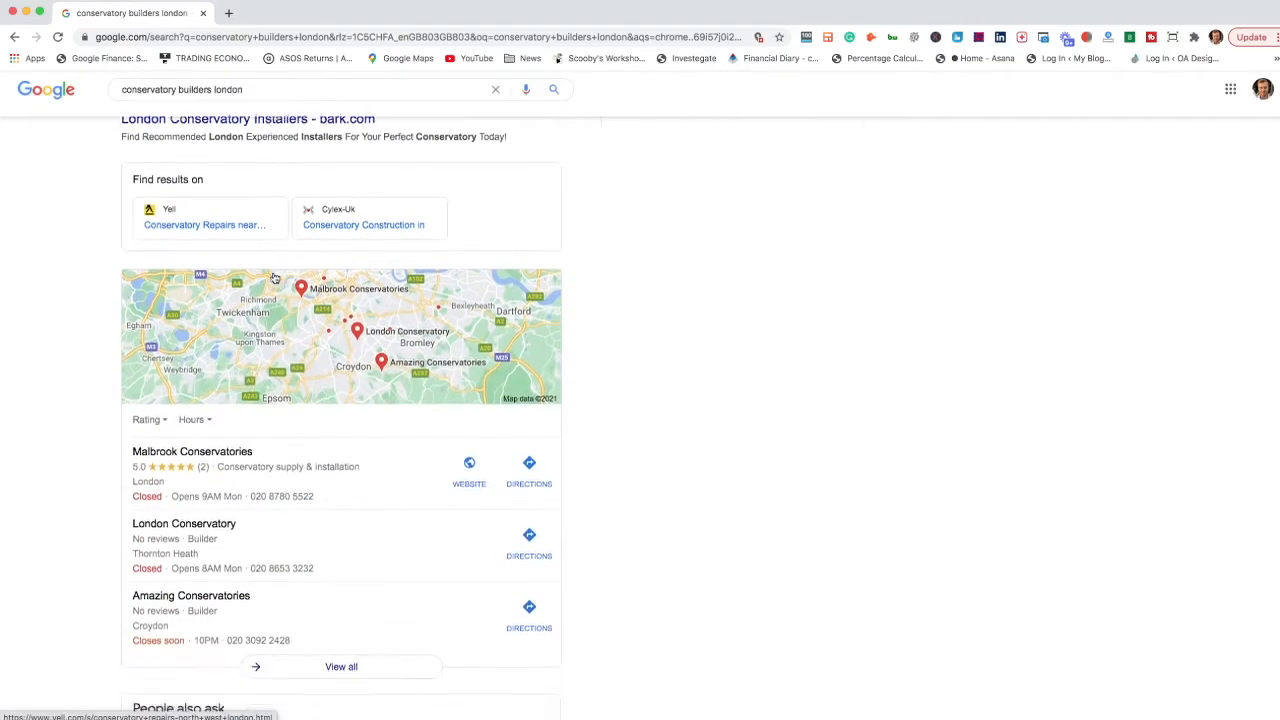
scroll(275, 278, up, 4)
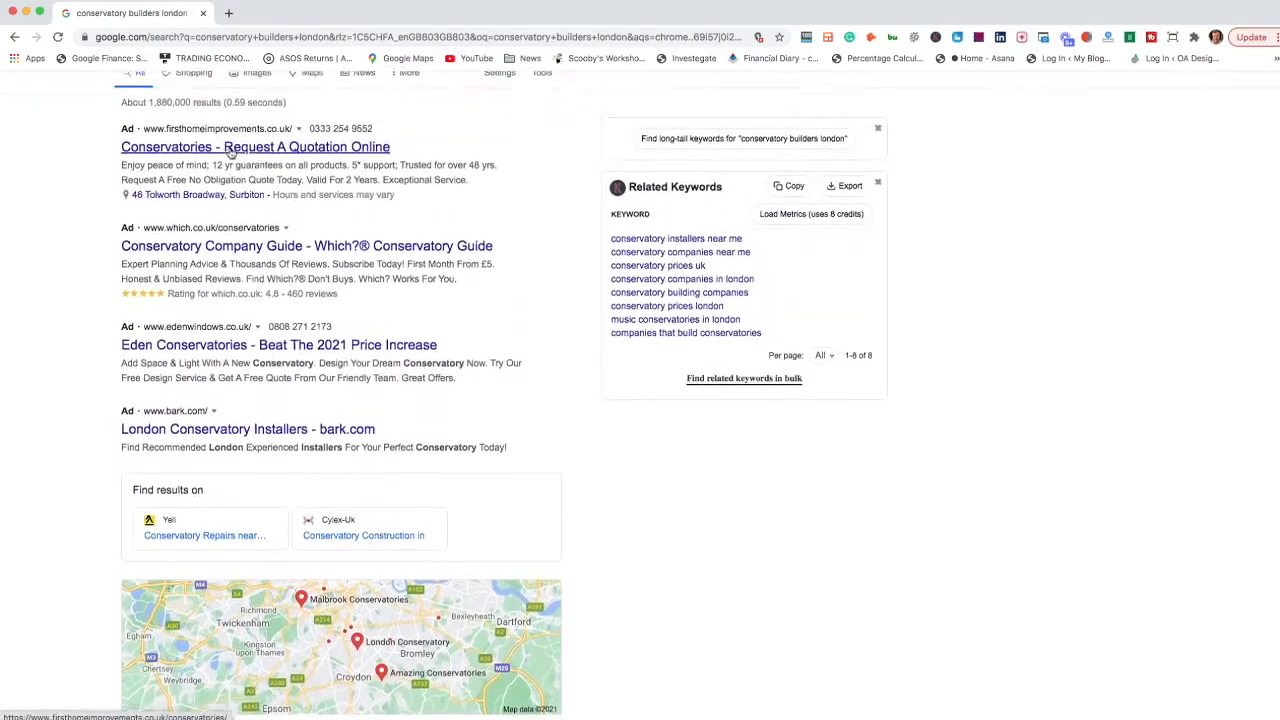
scroll(249, 216, down, 9)
scroll(249, 216, up, 4)
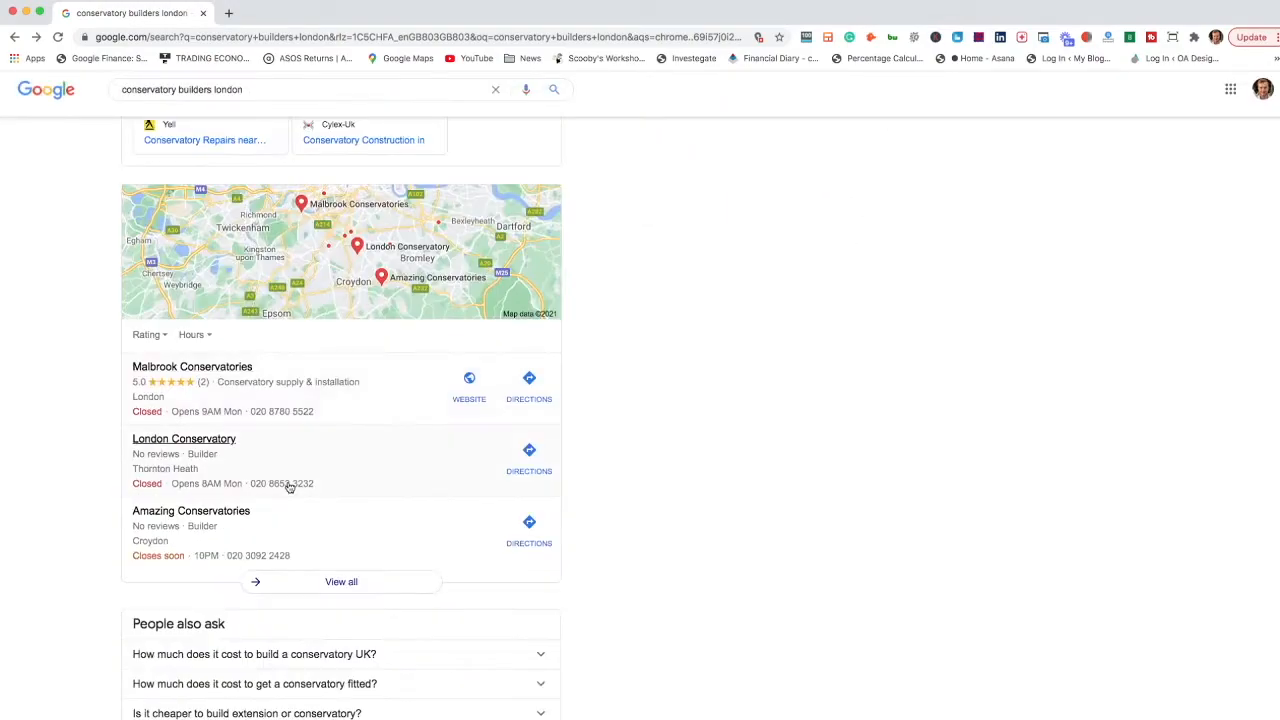
scroll(289, 487, down, 6)
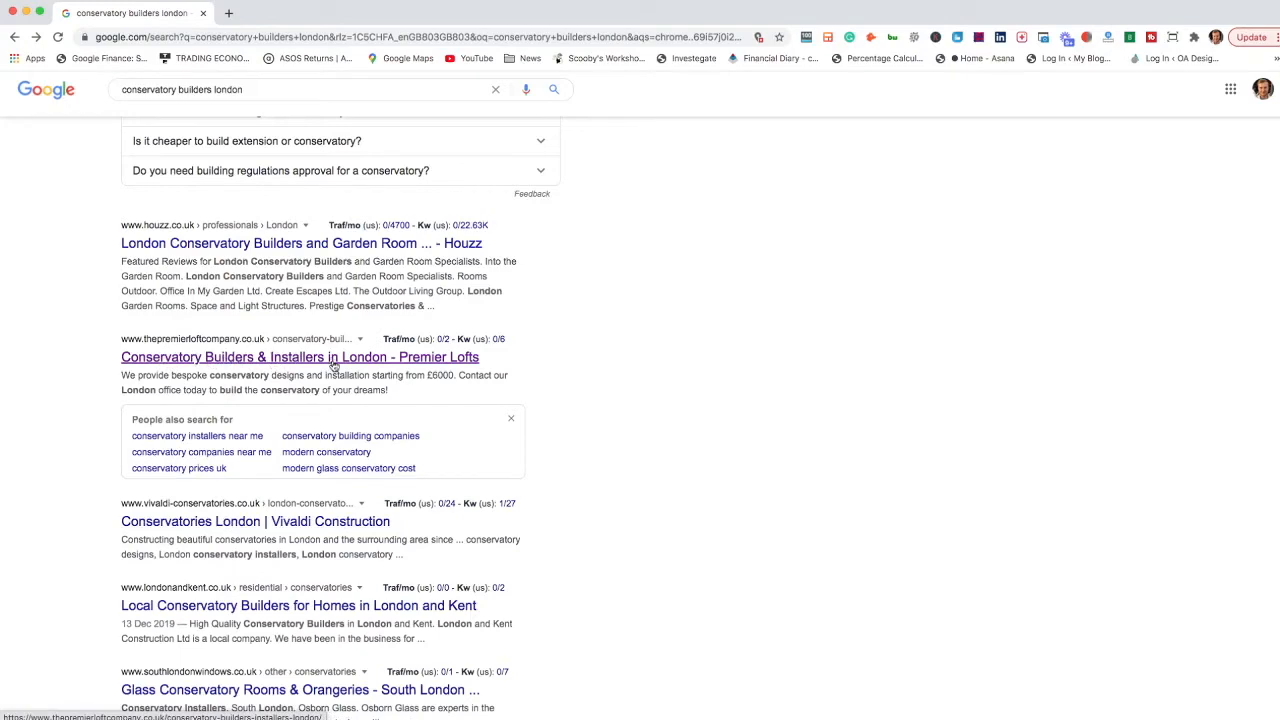
scroll(225, 424, down, 2)
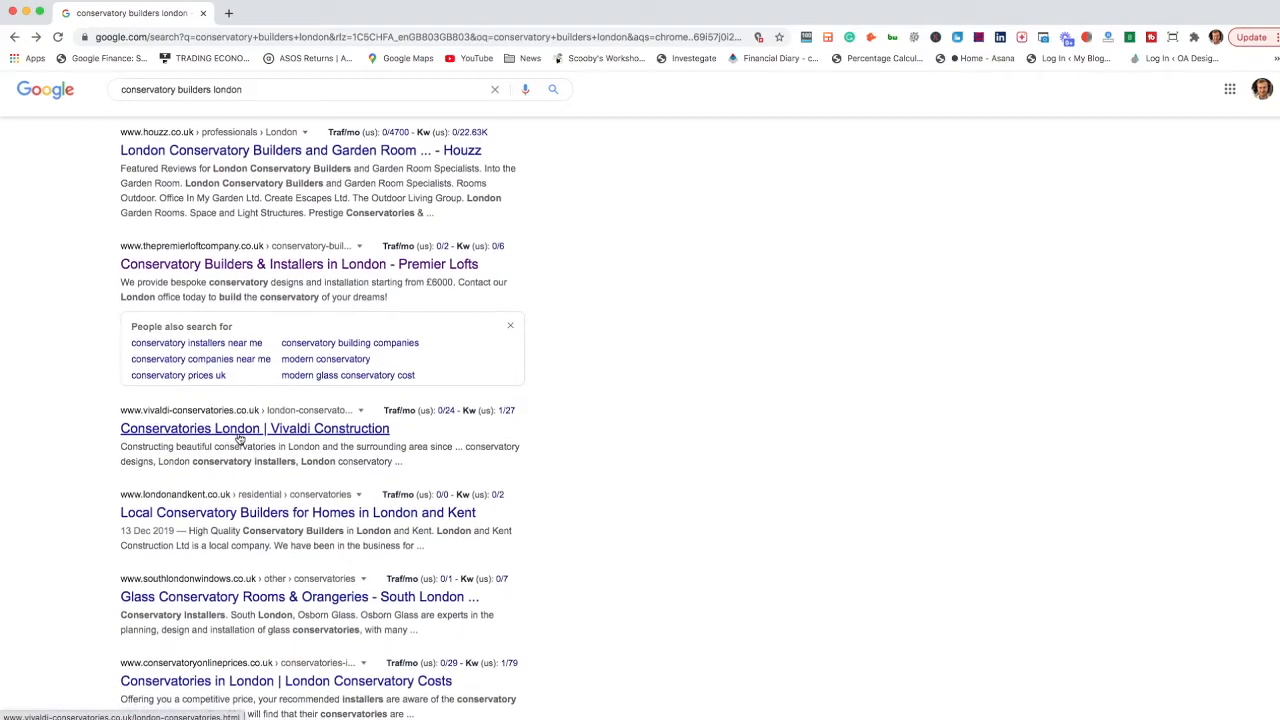
scroll(238, 436, down, 1)
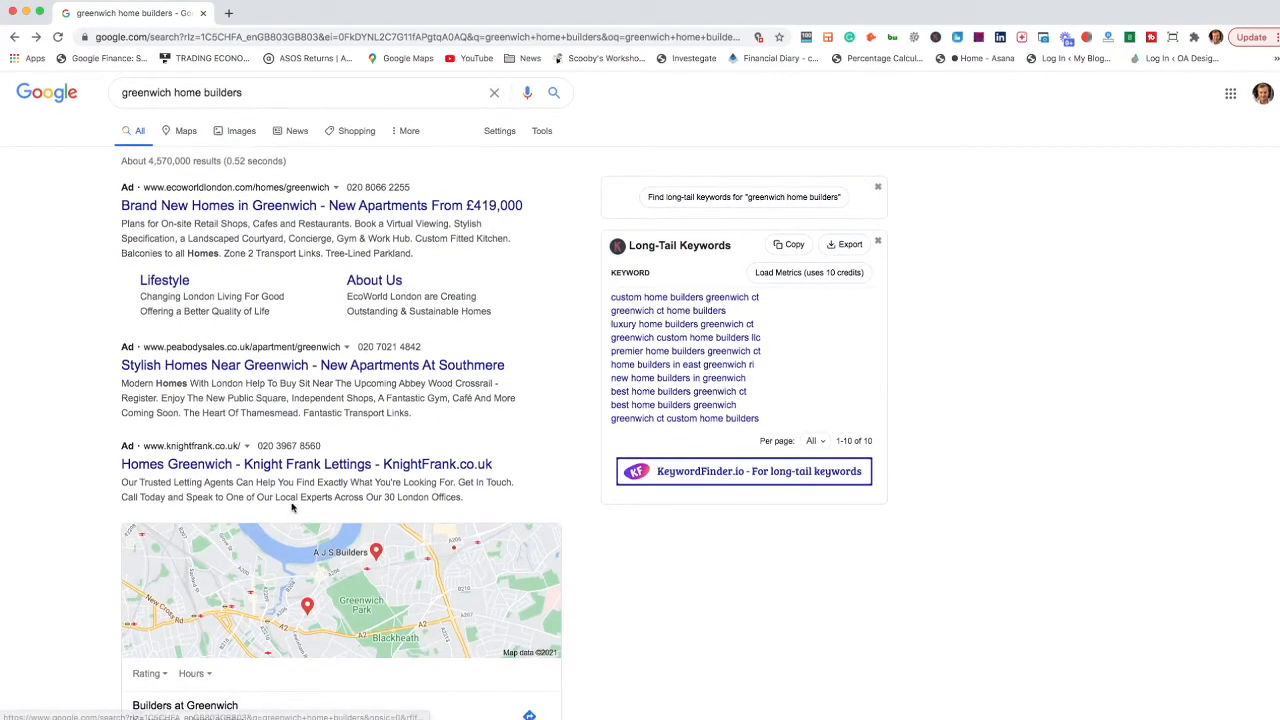
- Examine the Google results for "greenwich home builders" and read the Greenlife Contractors page on Greenwich builders
scroll(270, 508, down, 3)
scroll(270, 508, down, 10)
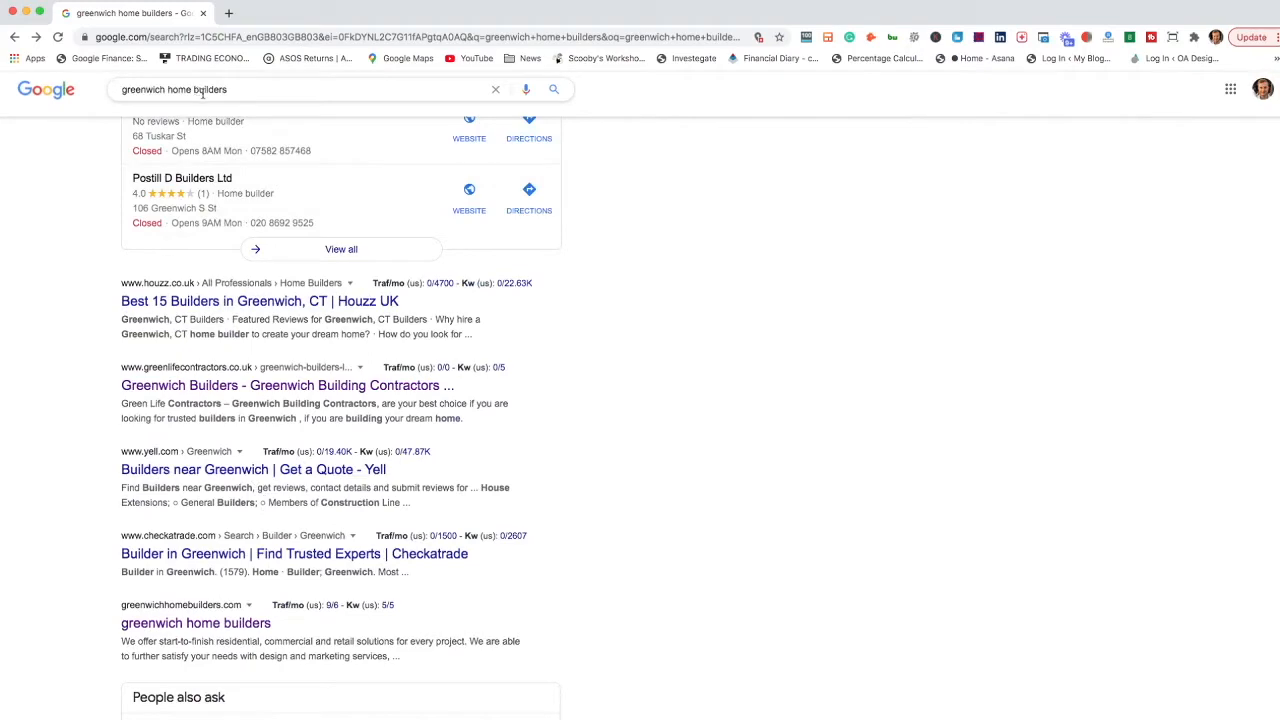
scroll(196, 440, down, 1)
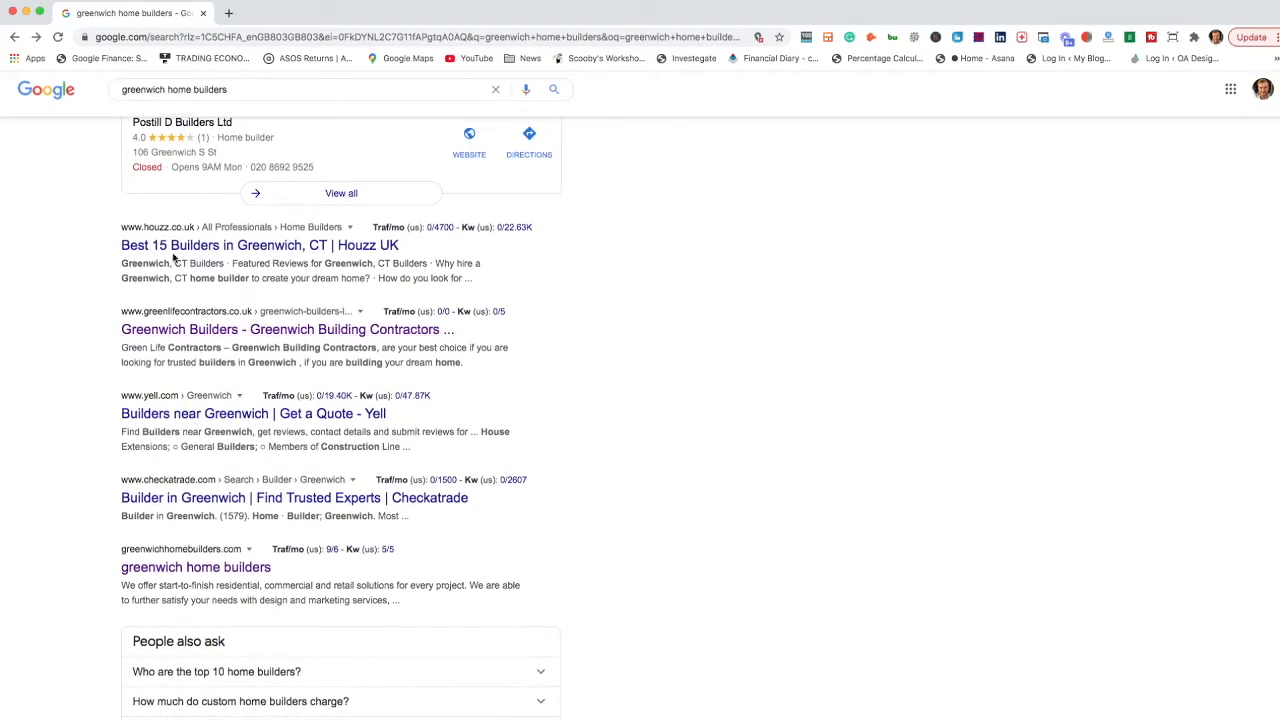
click(176, 332)
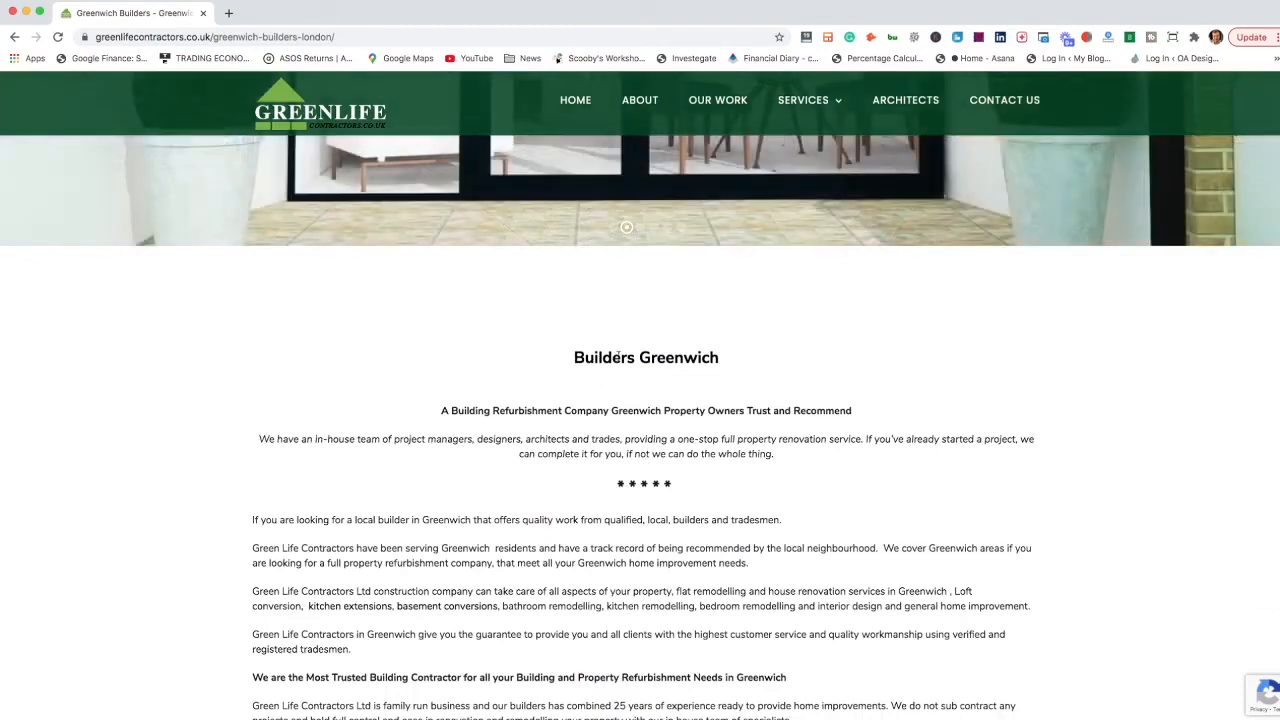
scroll(520, 515, down, 3)
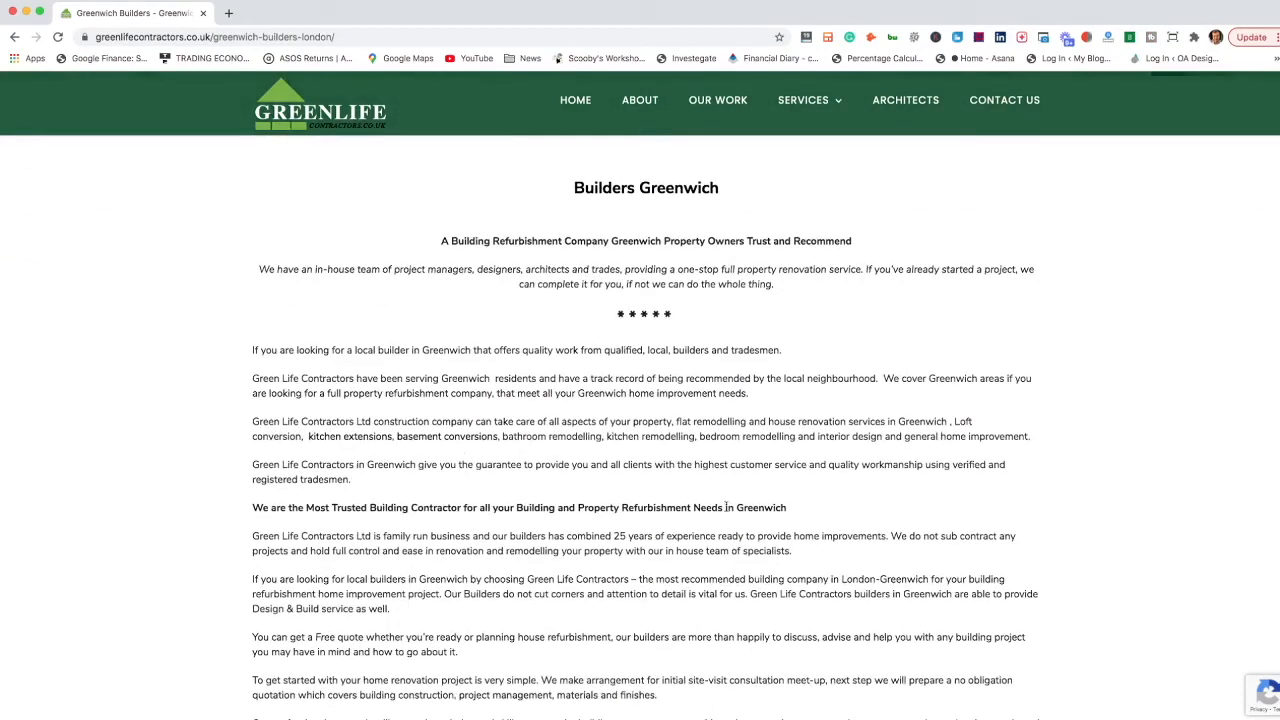
scroll(540, 463, up, 3)
- Return to the search results and open the greenwichhomebuilders.com website
key(super+bracketleft)
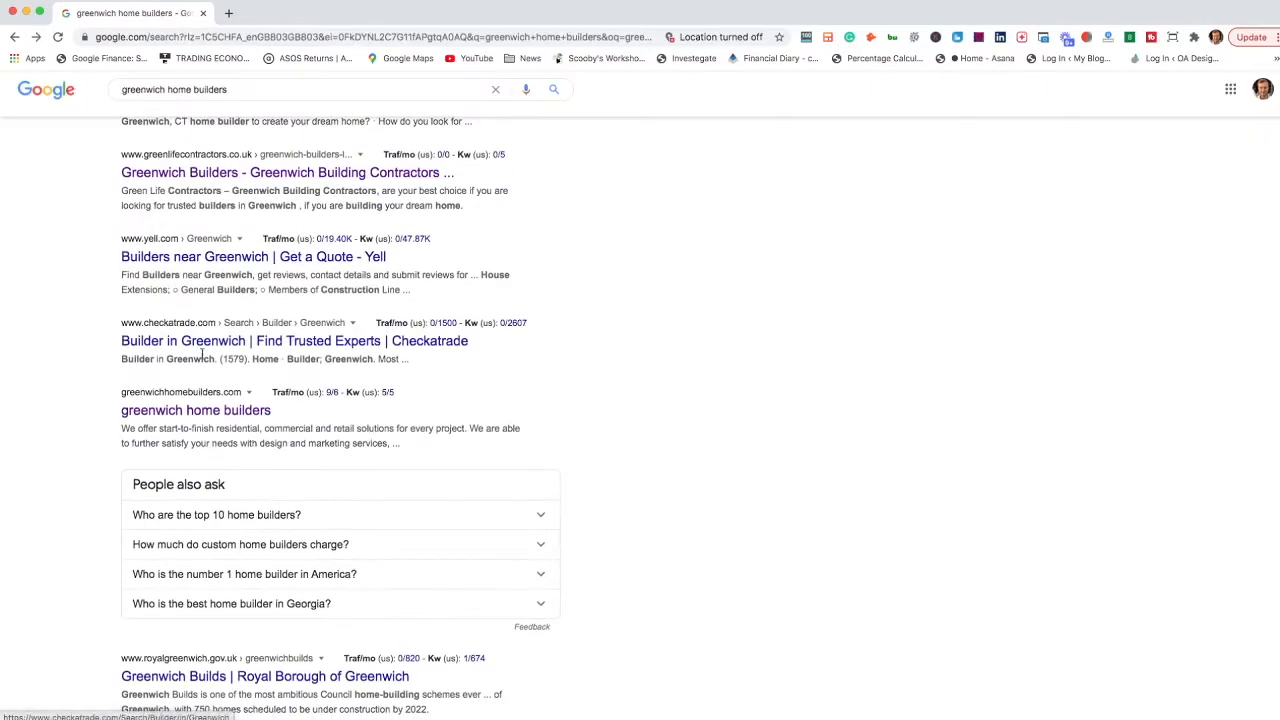
scroll(200, 355, down, 3)
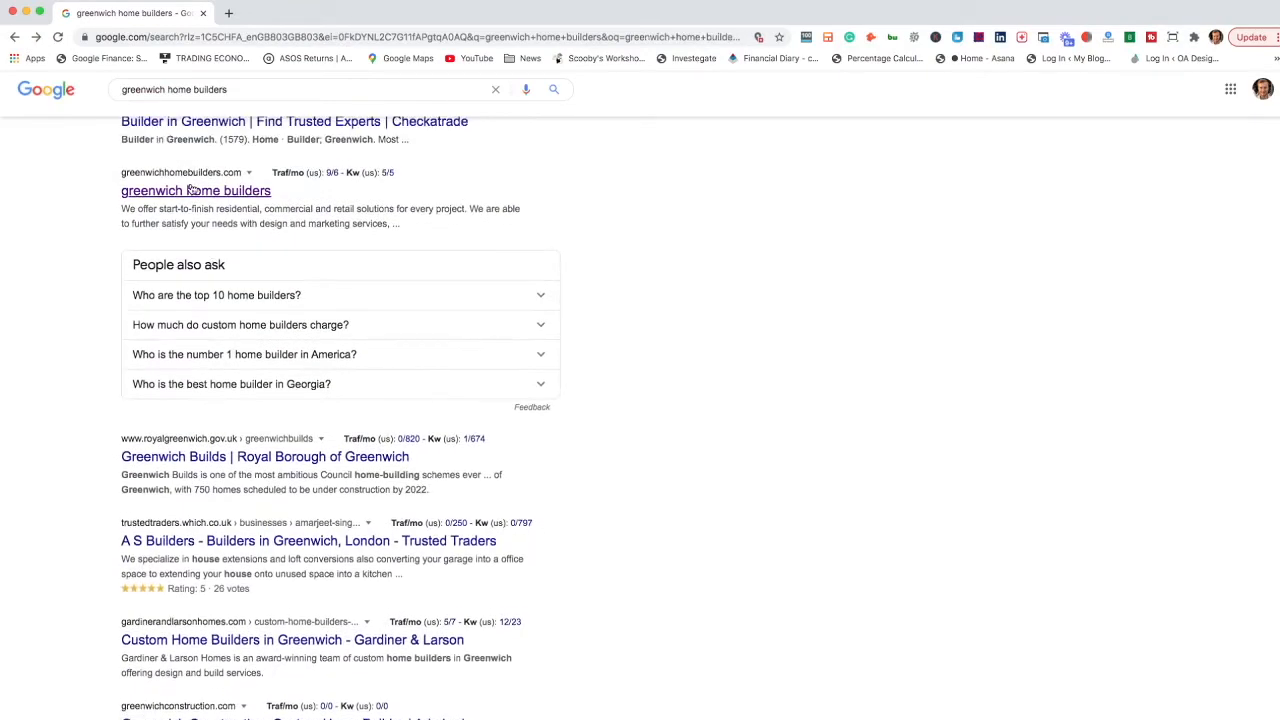
click(195, 191)
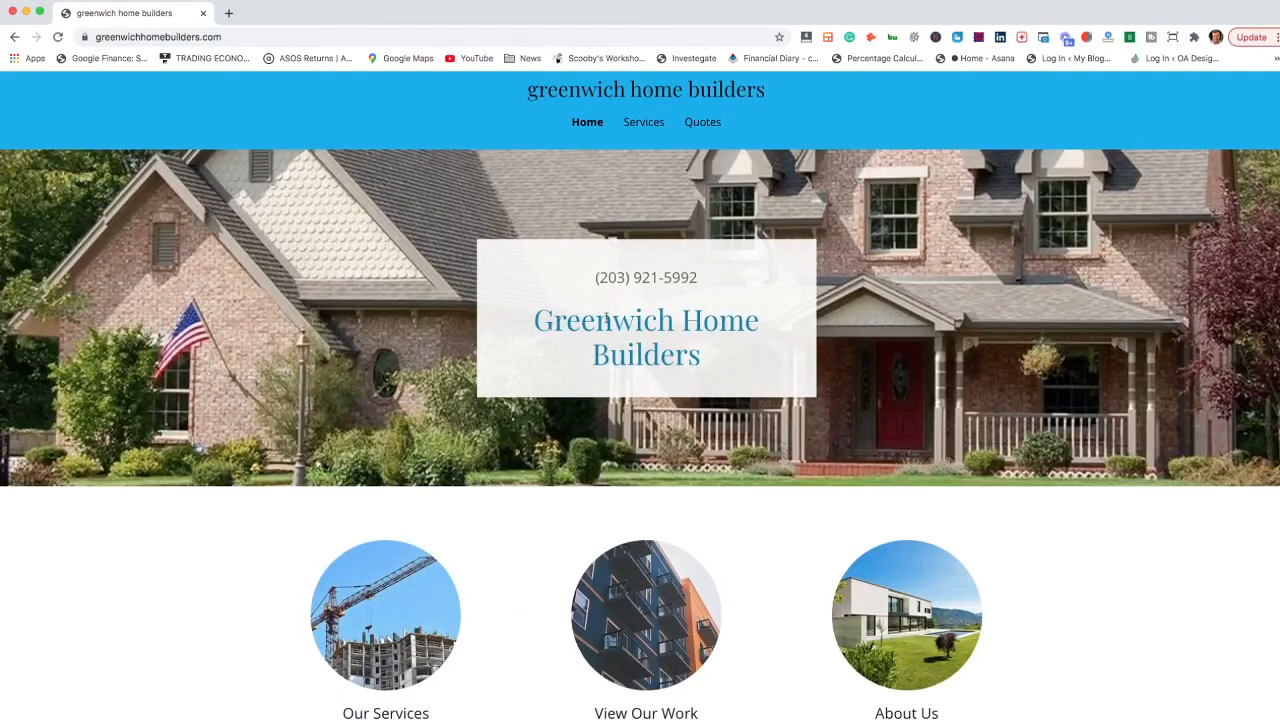
- Switch back to Excel and review the keywords and group levels throughout the Builders London 4 sheet
key(super+Tab)
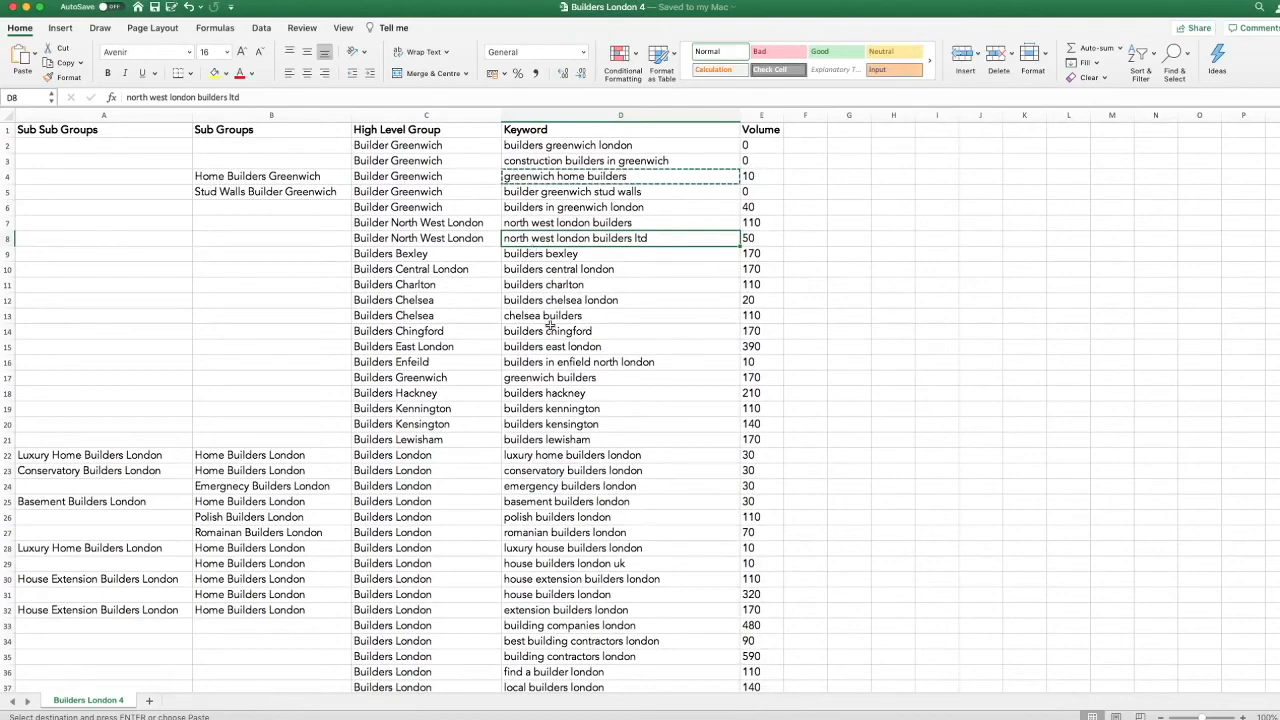
scroll(549, 323, down, 4)
scroll(557, 490, down, 3)
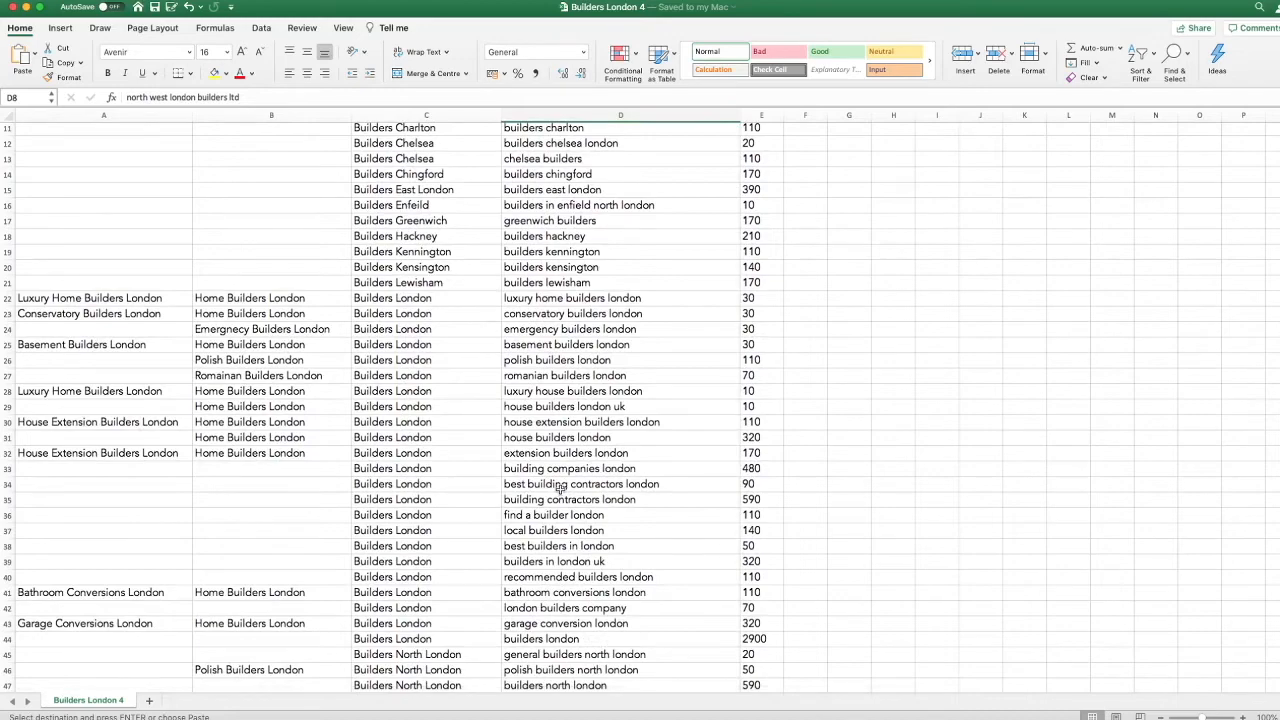
scroll(560, 490, down, 7)
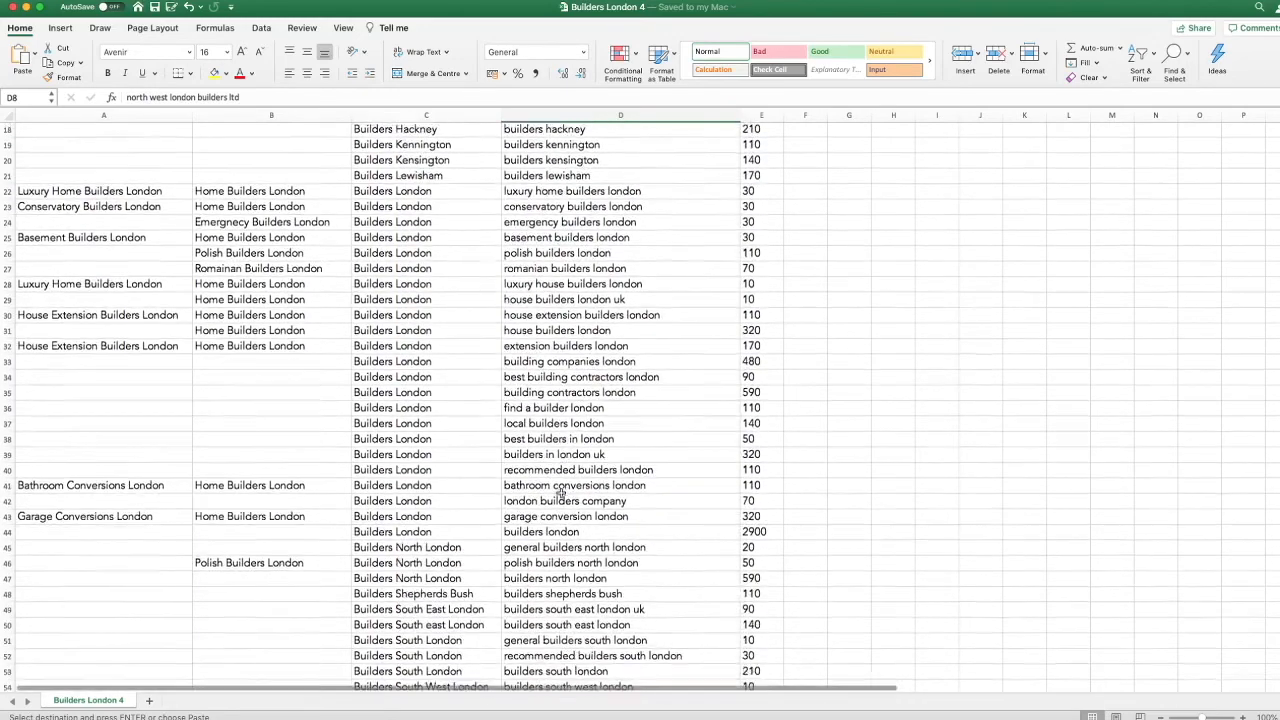
scroll(500, 440, up, 3)
scroll(430, 292, up, 3)
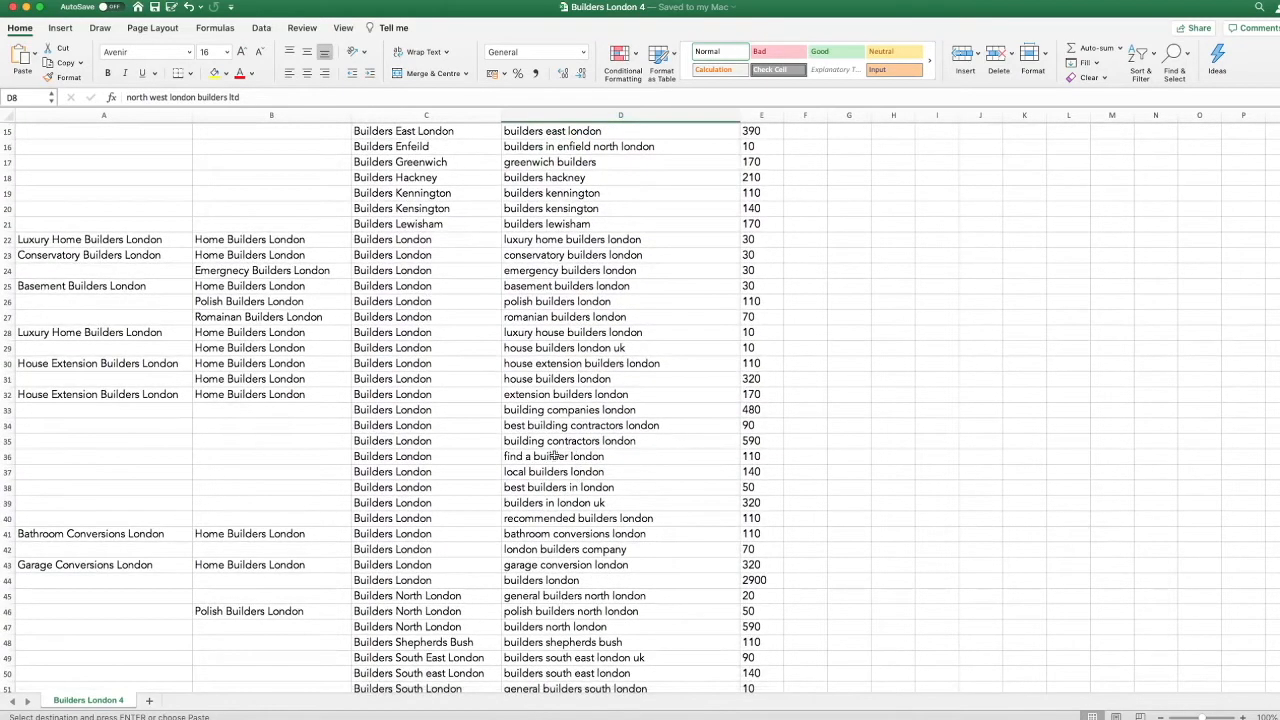
scroll(554, 450, up, 3)
scroll(540, 535, up, 1)
scroll(541, 407, down, 3)
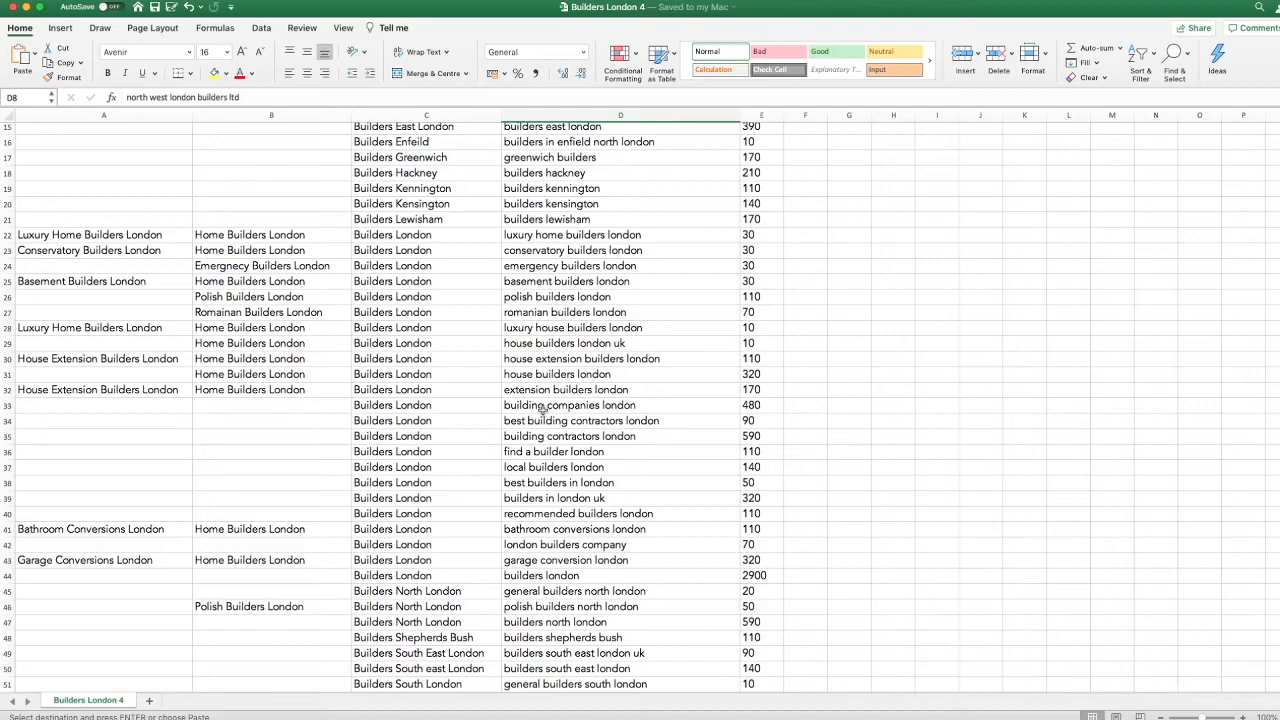
scroll(543, 411, up, 5)
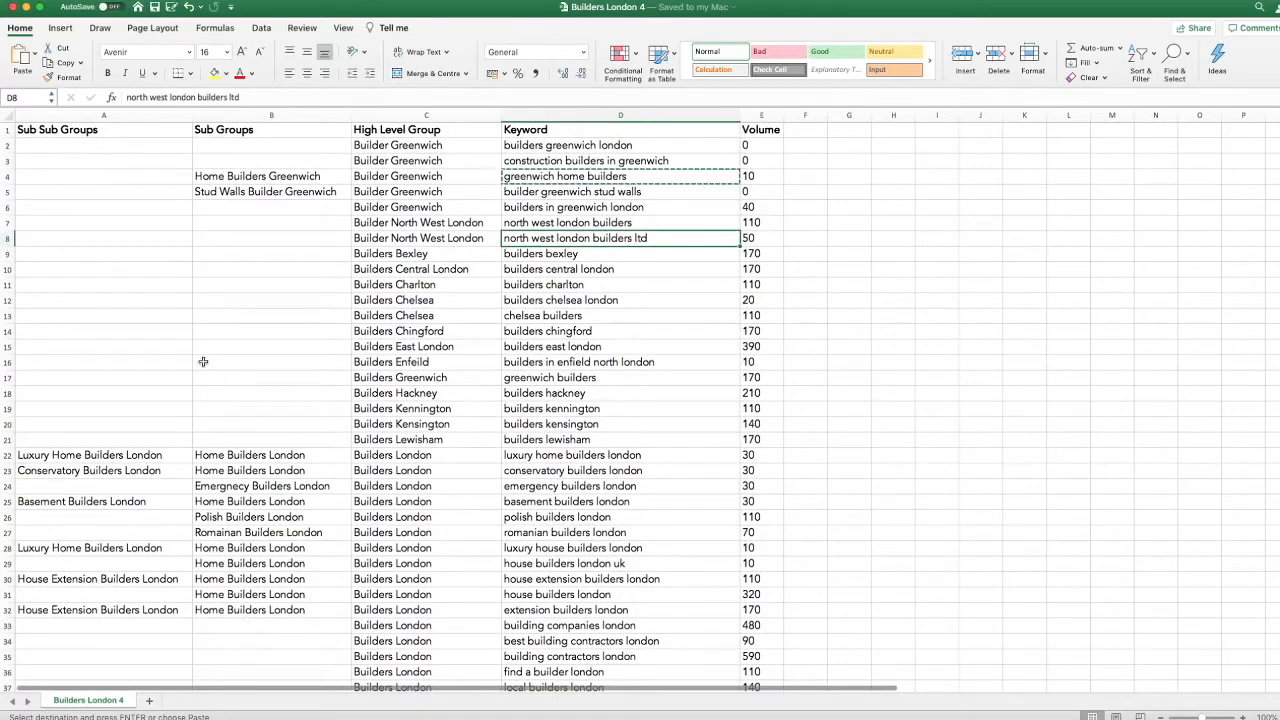